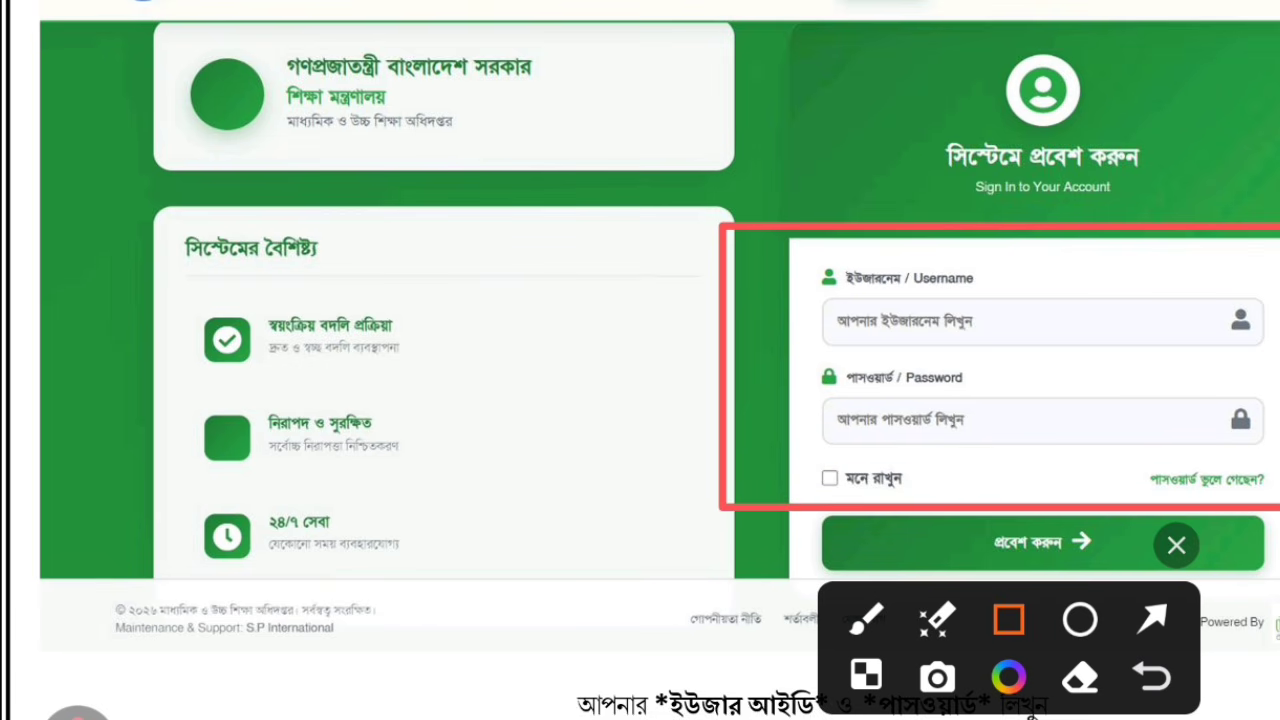
# Clear the login form markup, outline the ড্যাশবোর্ড menu entry with a red rectangle, and remove that outline again
pyautogui.click(1176, 544)
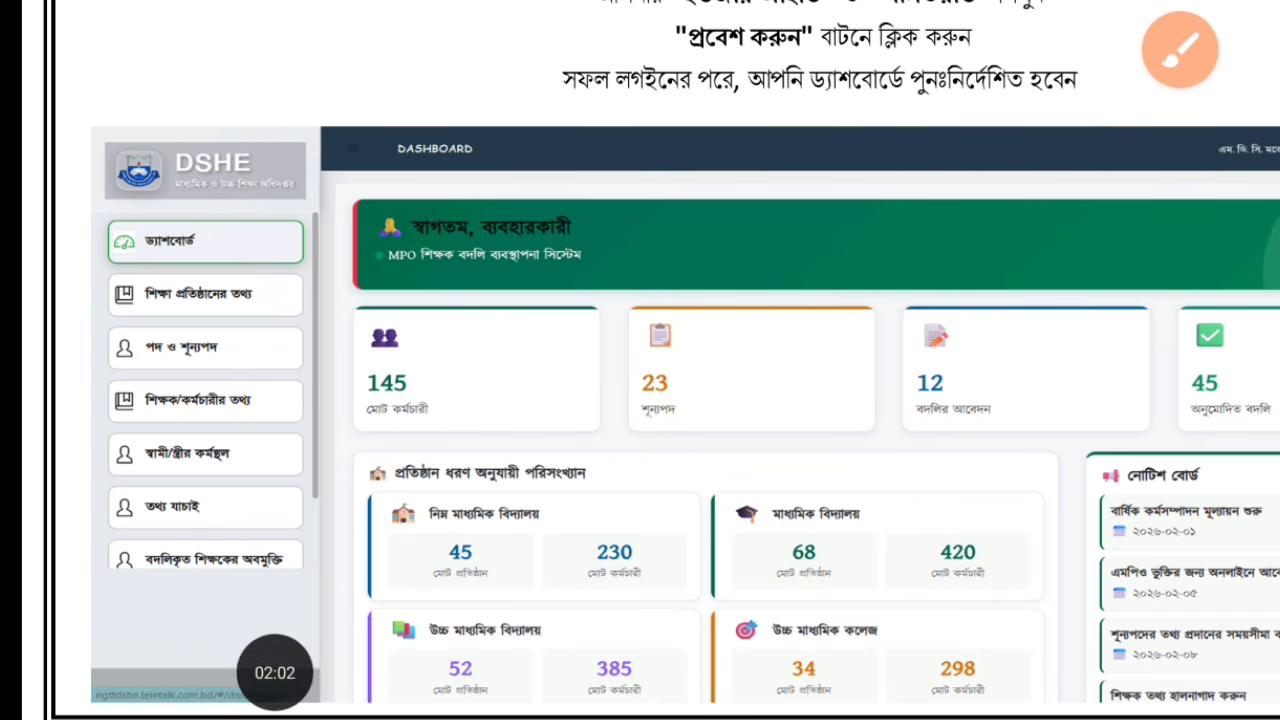
pyautogui.click(1180, 50)
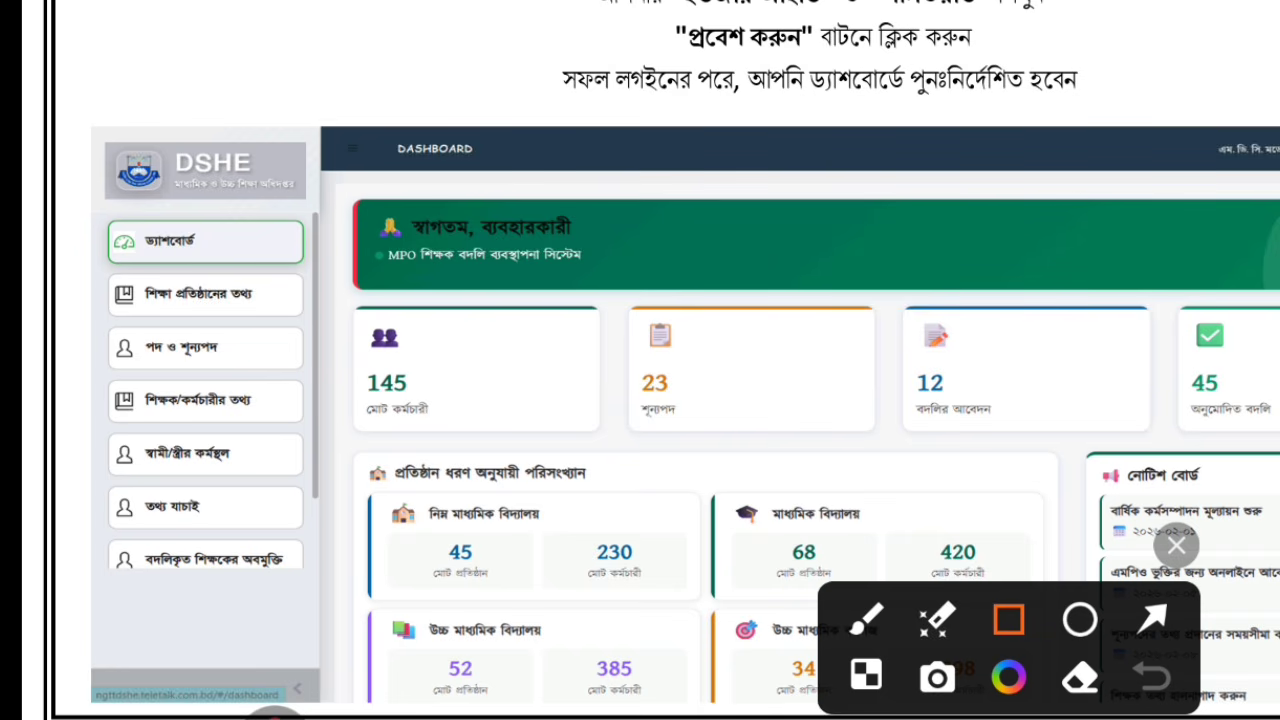
pyautogui.moveTo(90, 192); pyautogui.dragTo(355, 262)
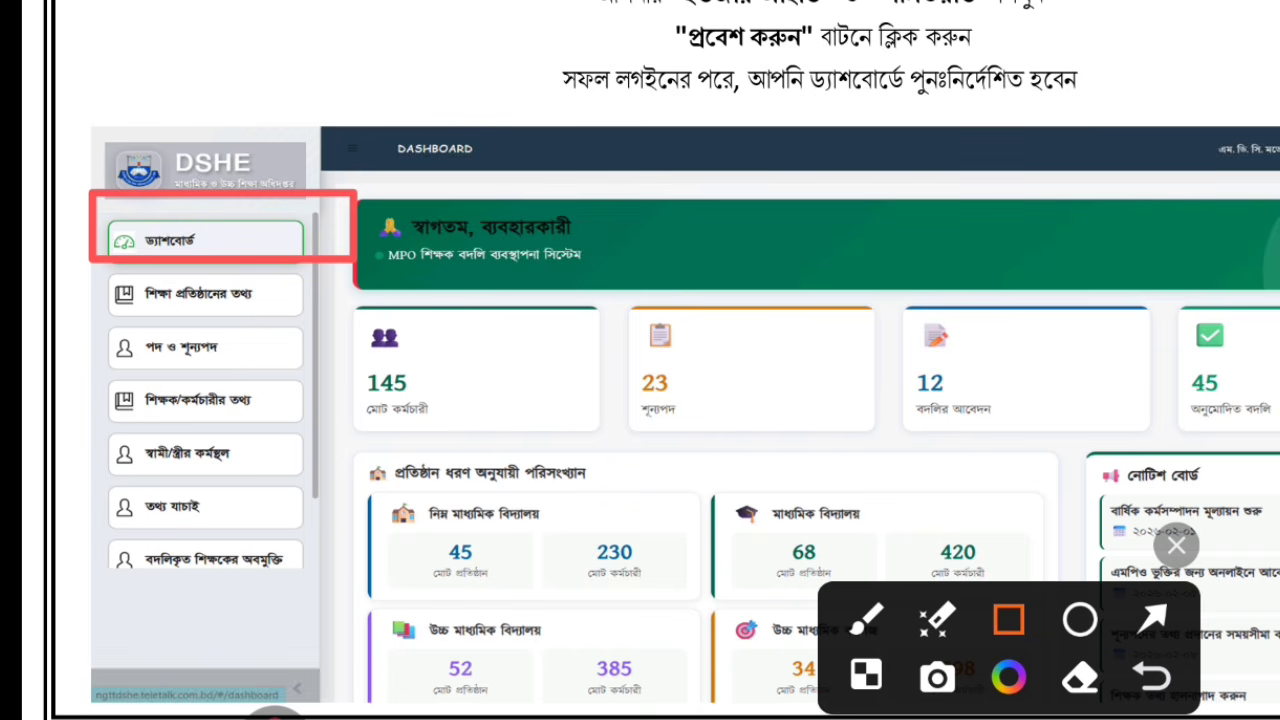
pyautogui.click(1152, 677)
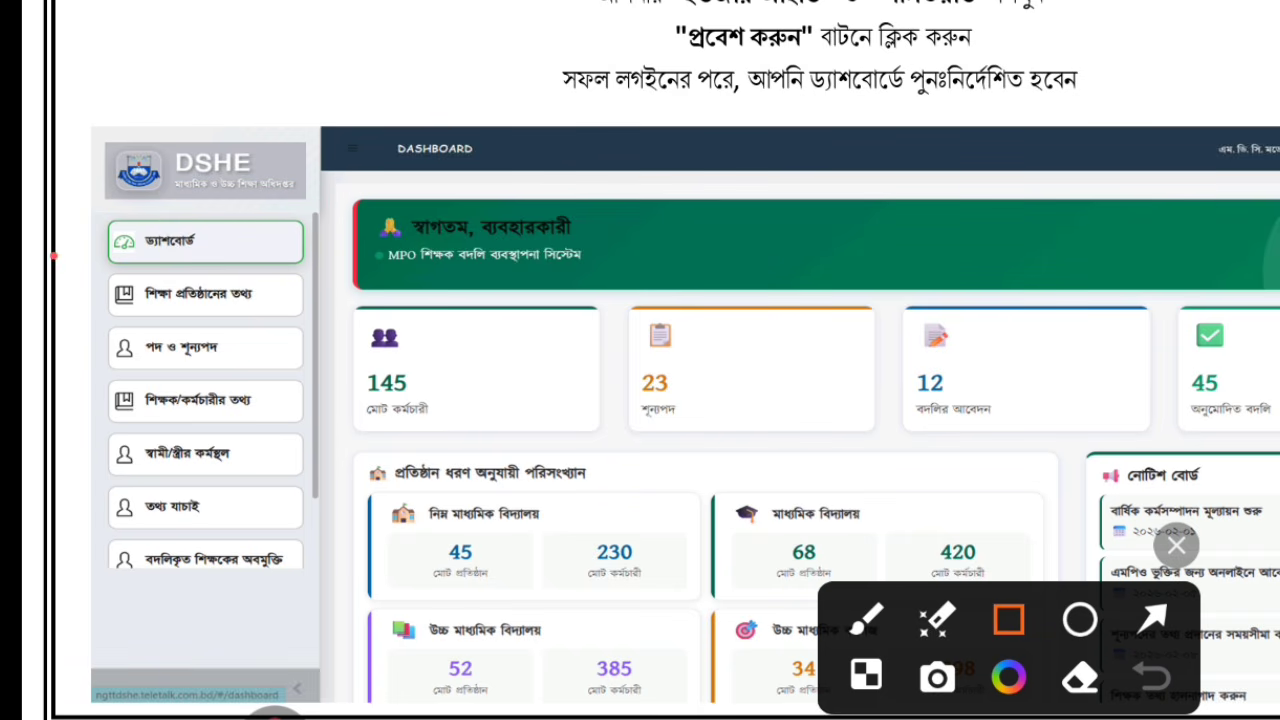
# Outline the five menu entries from শিক্ষা প্রতিষ্ঠানের তথ্য through তথ্য যাচাই with red rectangles, and clear the markup
pyautogui.moveTo(52, 254)
pyautogui.mouseDown()
pyautogui.moveTo(206, 320)
pyautogui.moveTo(352, 314)
pyautogui.mouseUp()
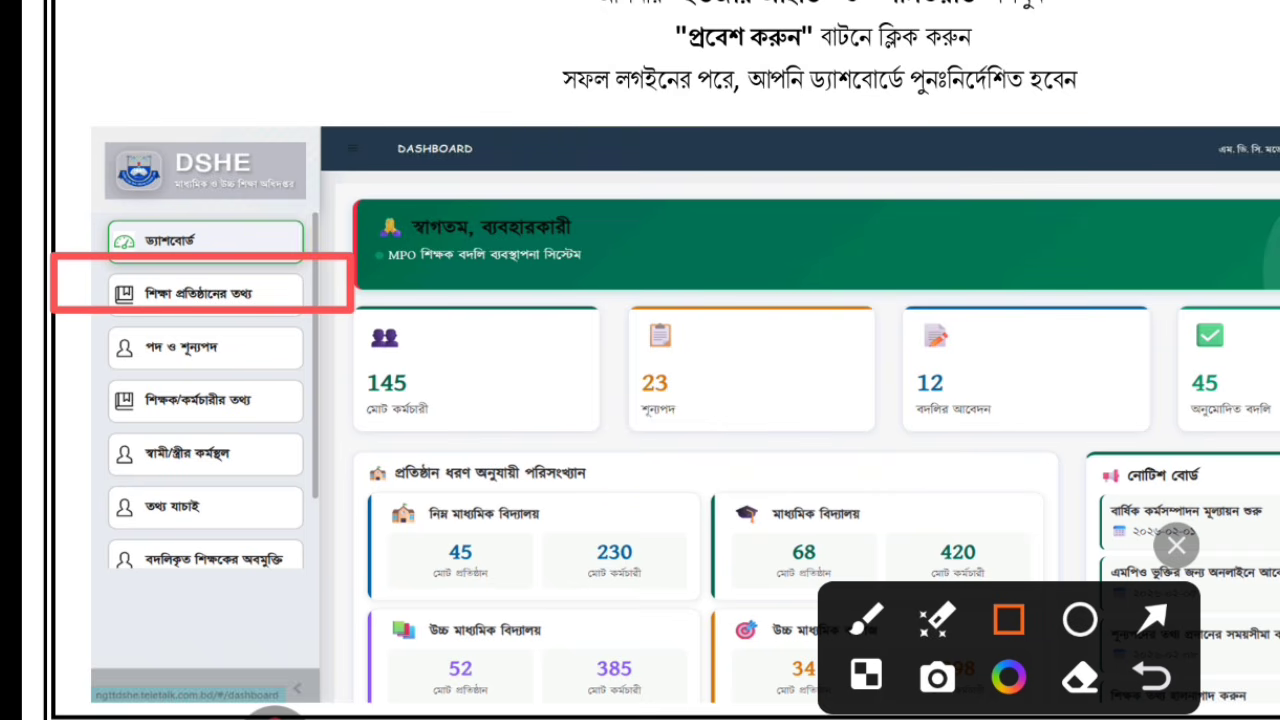
pyautogui.moveTo(70, 317); pyautogui.dragTo(327, 376)
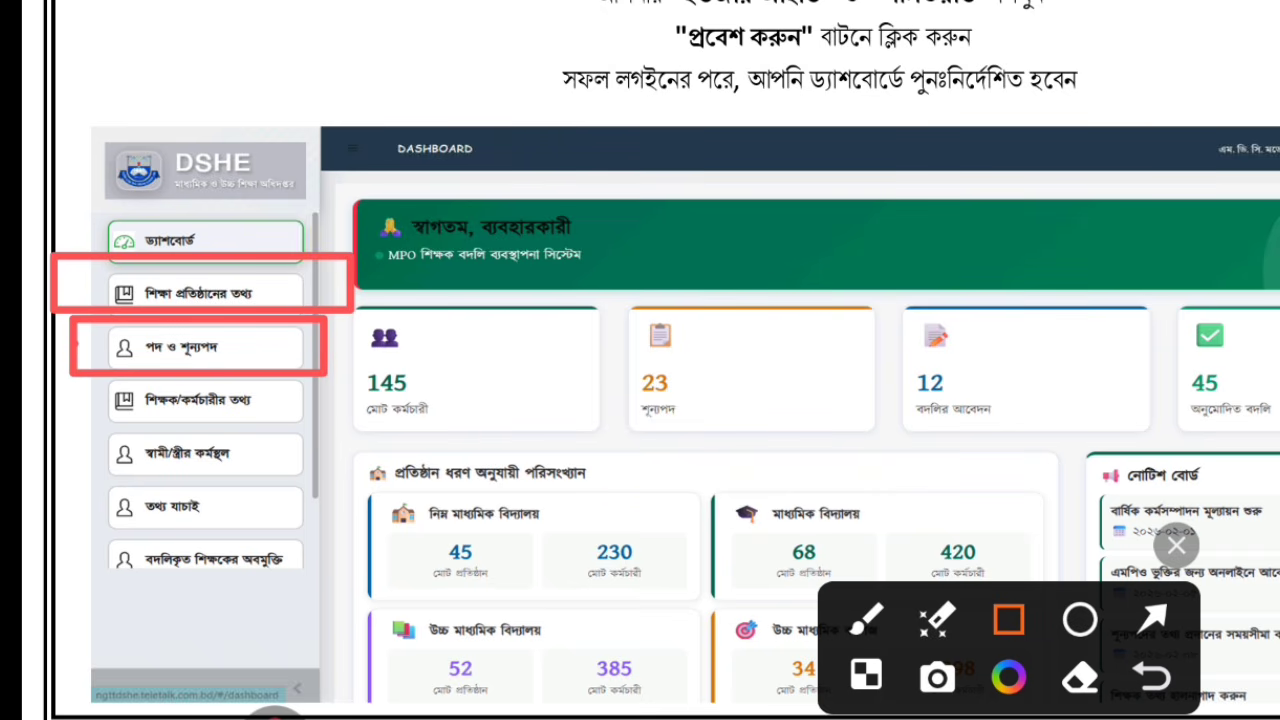
pyautogui.moveTo(84, 376)
pyautogui.mouseDown()
pyautogui.moveTo(200, 432)
pyautogui.moveTo(314, 438)
pyautogui.moveTo(332, 424)
pyautogui.mouseUp()
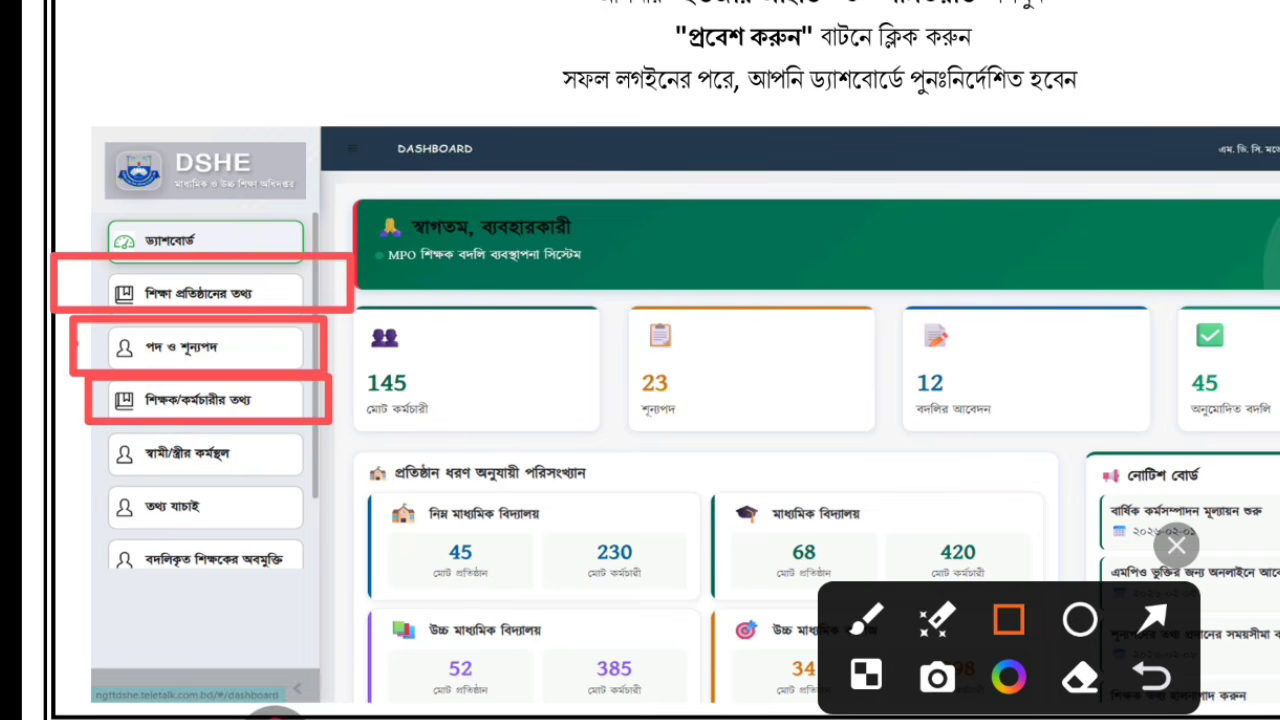
pyautogui.moveTo(88, 424)
pyautogui.mouseDown()
pyautogui.moveTo(200, 484)
pyautogui.moveTo(298, 490)
pyautogui.moveTo(332, 484)
pyautogui.moveTo(330, 472)
pyautogui.mouseUp()
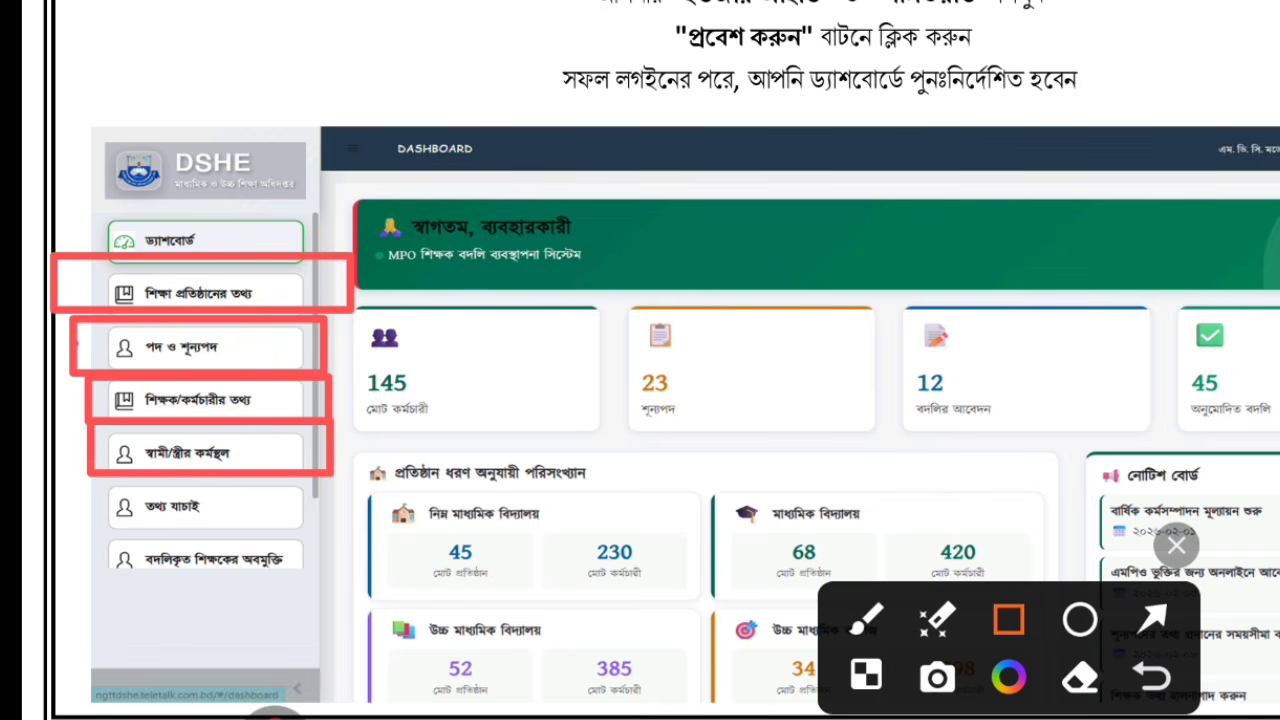
pyautogui.moveTo(96, 478)
pyautogui.mouseDown()
pyautogui.moveTo(280, 542)
pyautogui.moveTo(318, 538)
pyautogui.mouseUp()
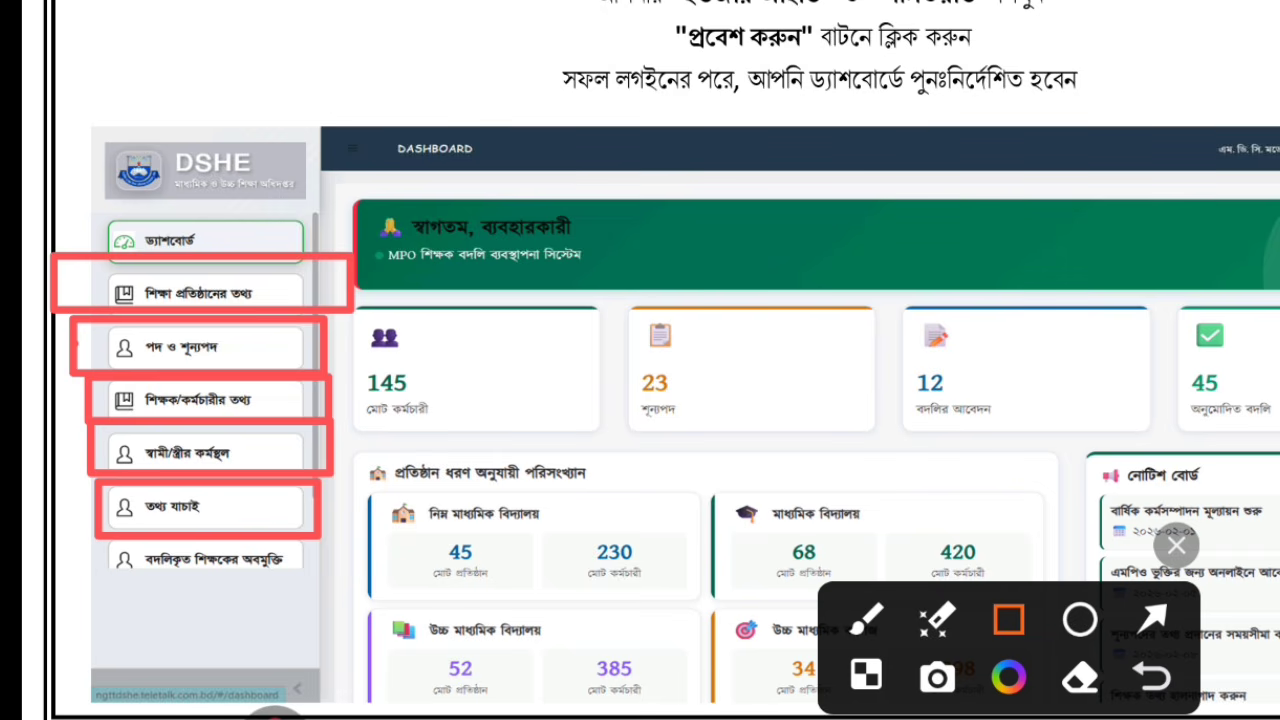
pyautogui.click(1176, 545)
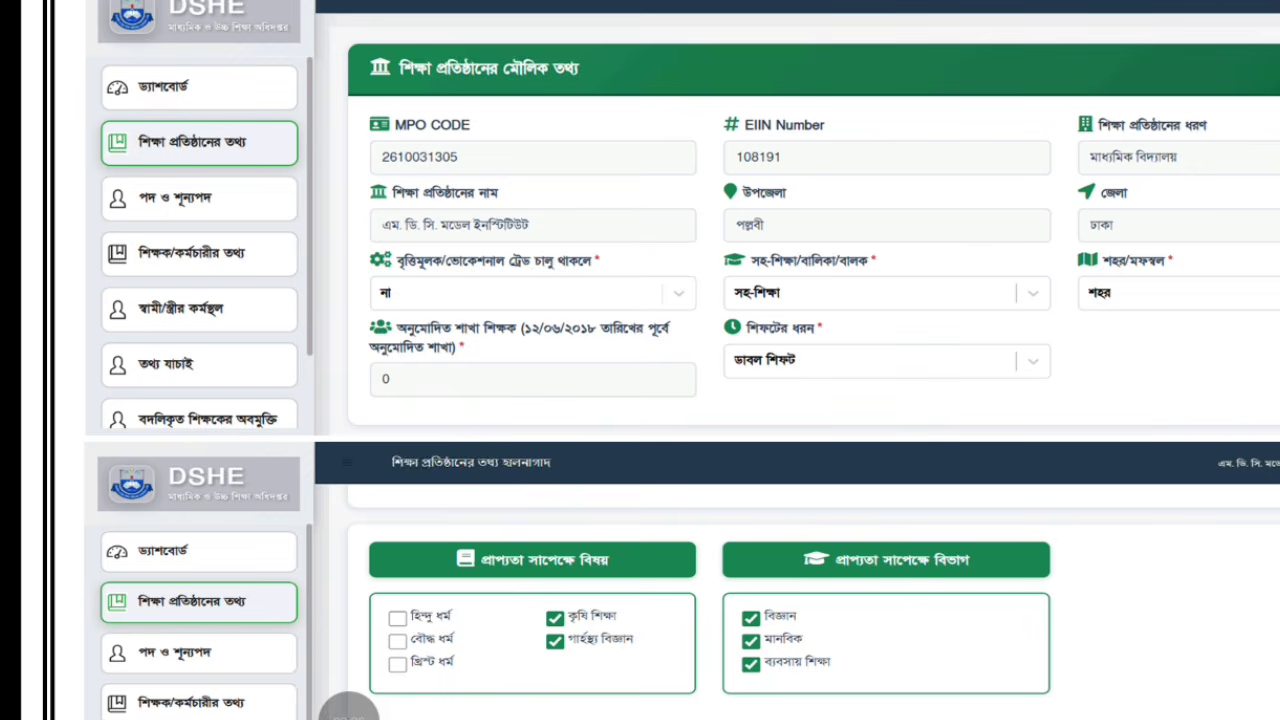
# Mark the MPO CODE and EIIN Number fields with short red freehand brush strokes
pyautogui.click(348, 712)
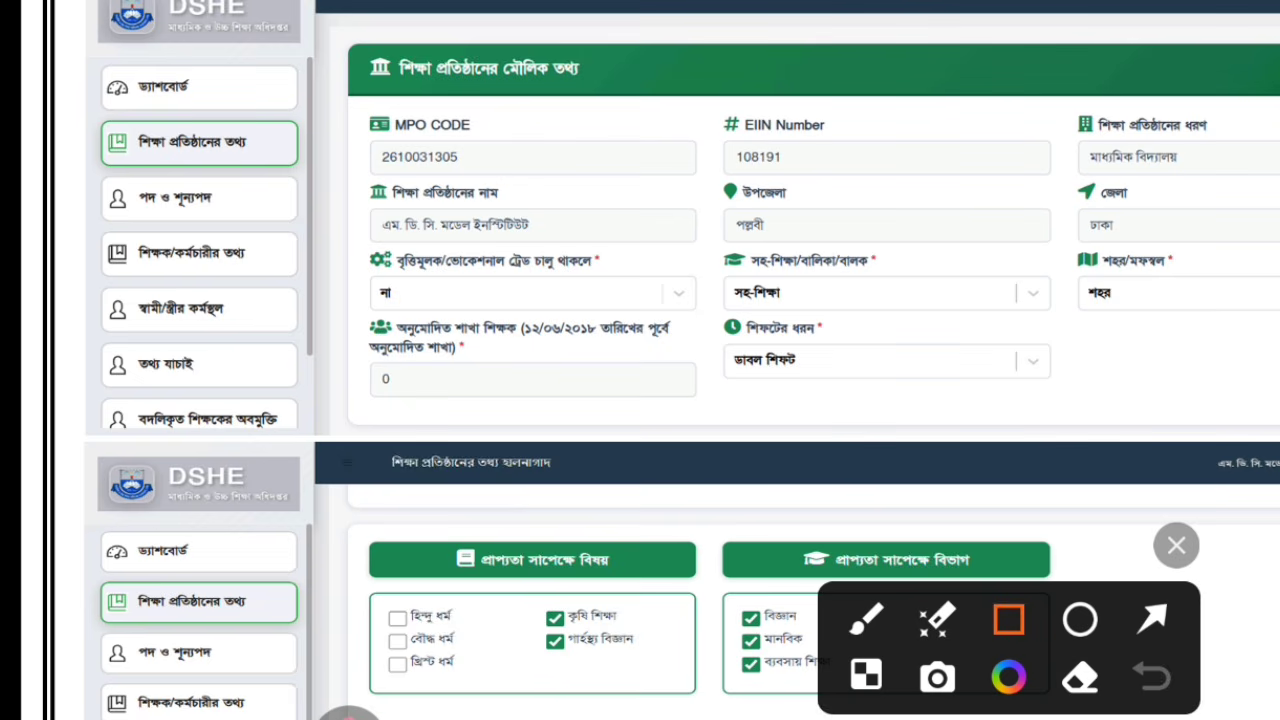
pyautogui.click(866, 619)
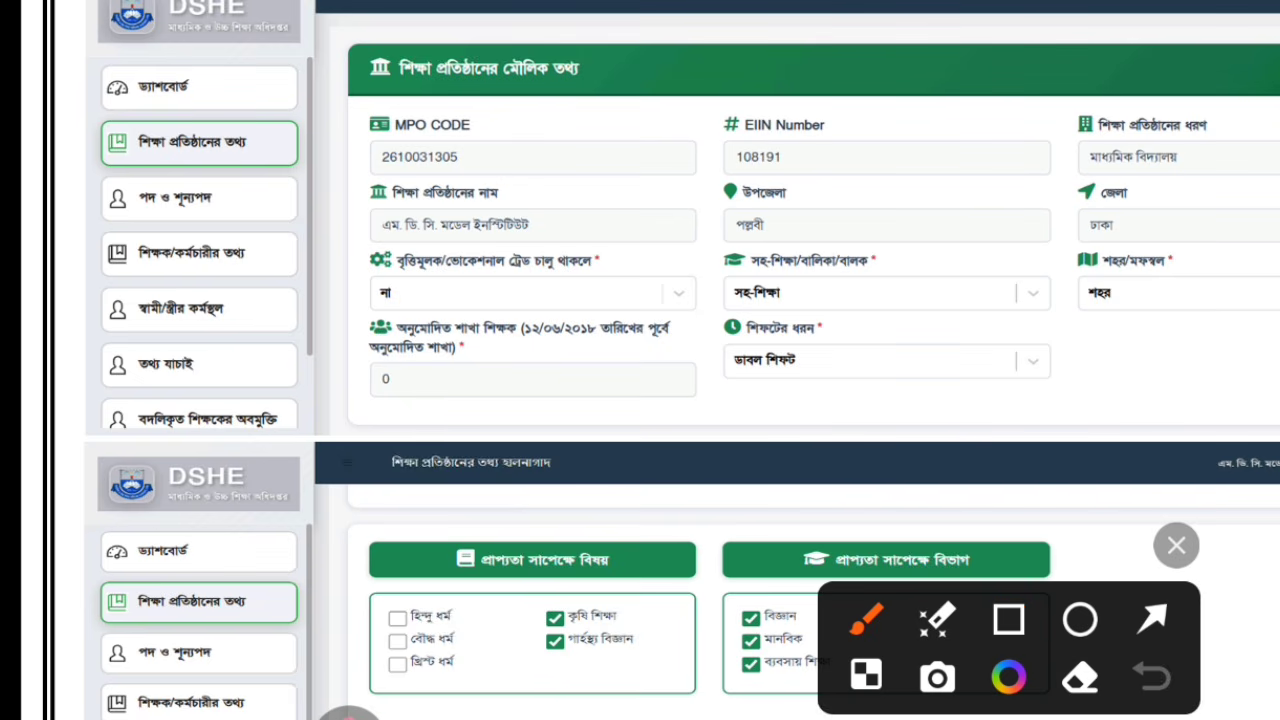
pyautogui.moveTo(327, 149); pyautogui.dragTo(400, 111)
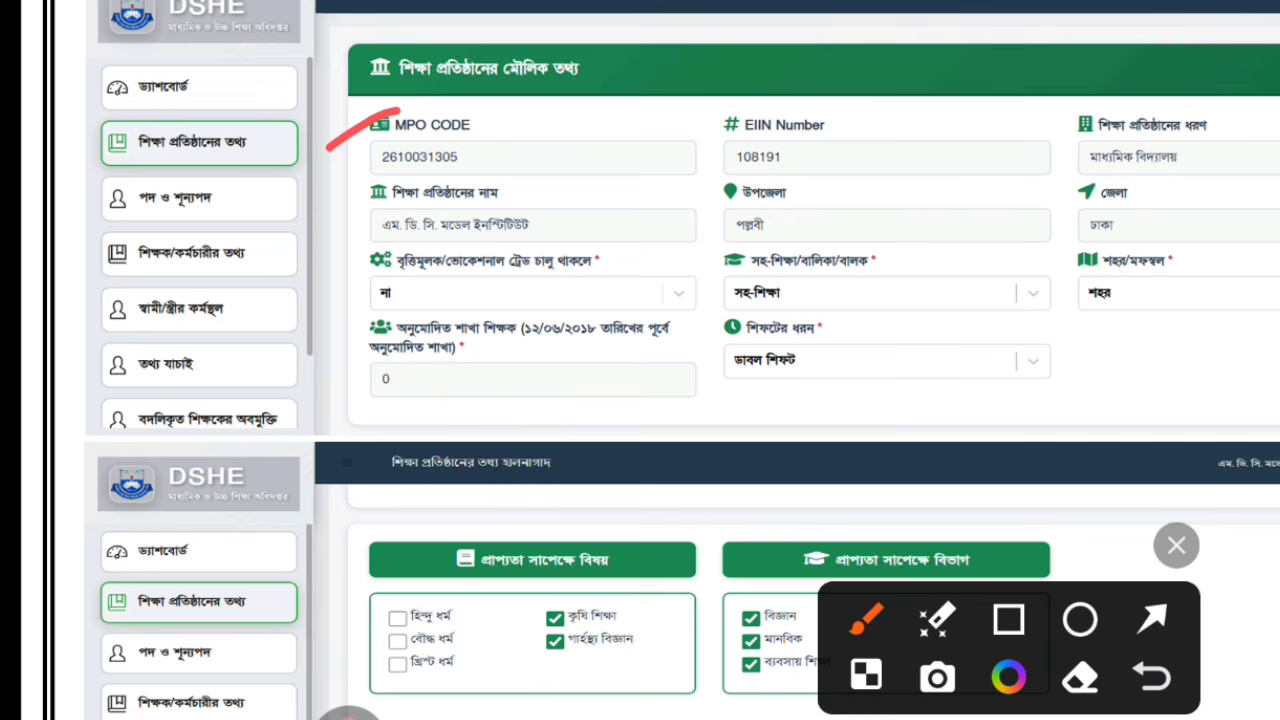
pyautogui.moveTo(692, 150); pyautogui.dragTo(754, 111)
# Add red arrows pointing at the institution's type (ধরণ), name (নাম), উপজেলা and জেলা fields
pyautogui.click(1152, 619)
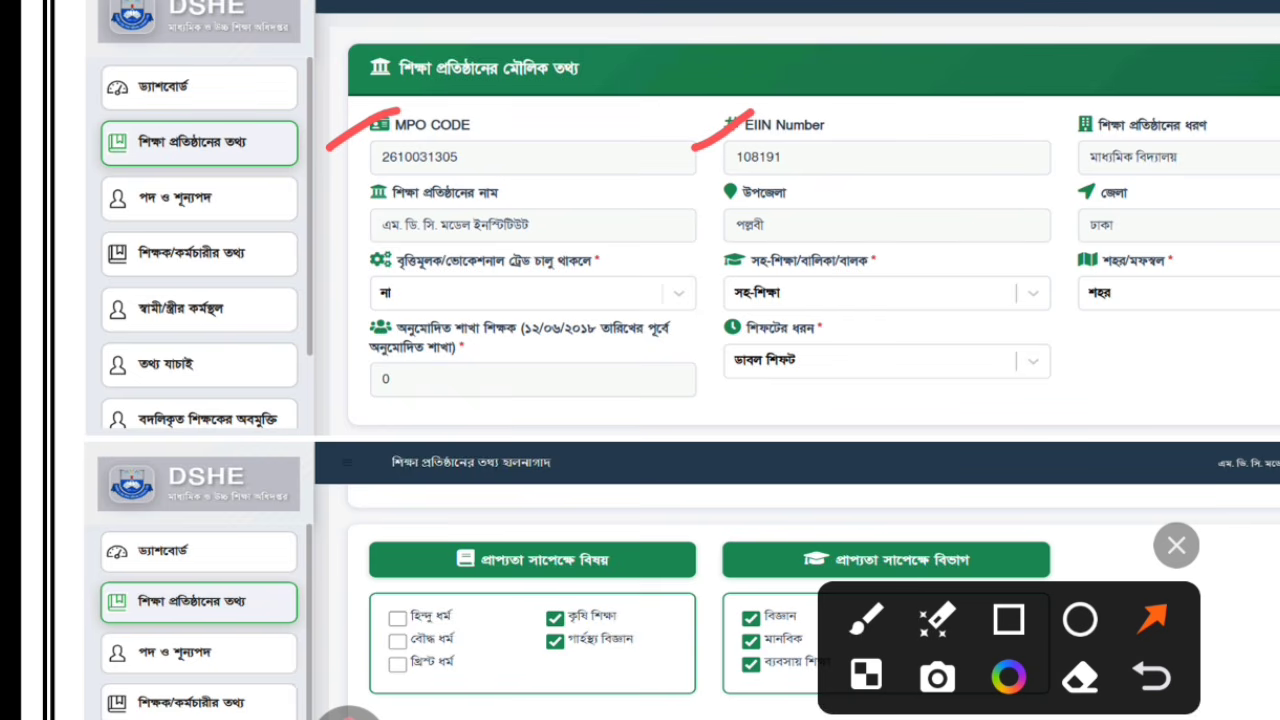
pyautogui.moveTo(1052, 188); pyautogui.dragTo(1100, 133)
pyautogui.moveTo(326, 256); pyautogui.dragTo(366, 222)
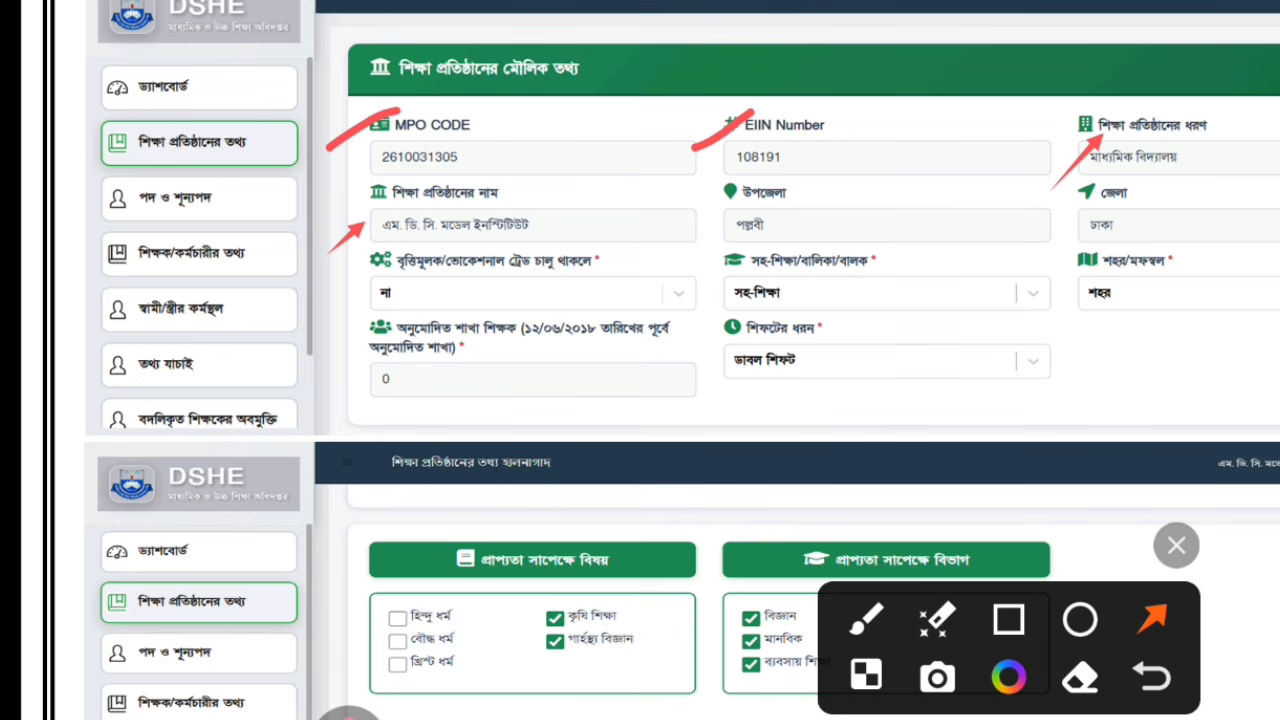
pyautogui.moveTo(700, 215); pyautogui.dragTo(738, 199)
pyautogui.moveTo(1050, 231); pyautogui.dragTo(1074, 208)
# Add red arrows to the vocational trade, সহ-শিক্ষা/বালিকা/বালক, শহর/মফস্বল, approved section teacher and shift type fields, and clear the markup
pyautogui.moveTo(320, 318); pyautogui.dragTo(360, 297)
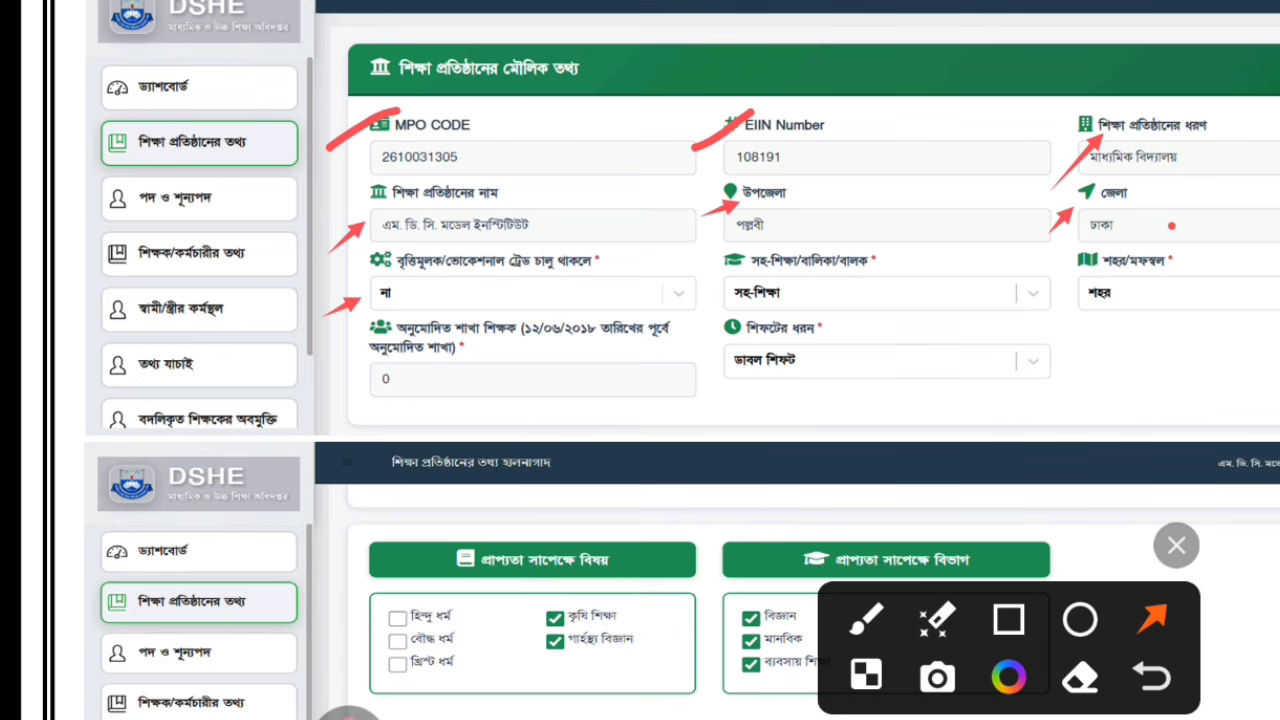
pyautogui.moveTo(694, 295); pyautogui.dragTo(716, 282)
pyautogui.moveTo(1018, 297); pyautogui.dragTo(1088, 264)
pyautogui.moveTo(326, 405); pyautogui.dragTo(370, 378)
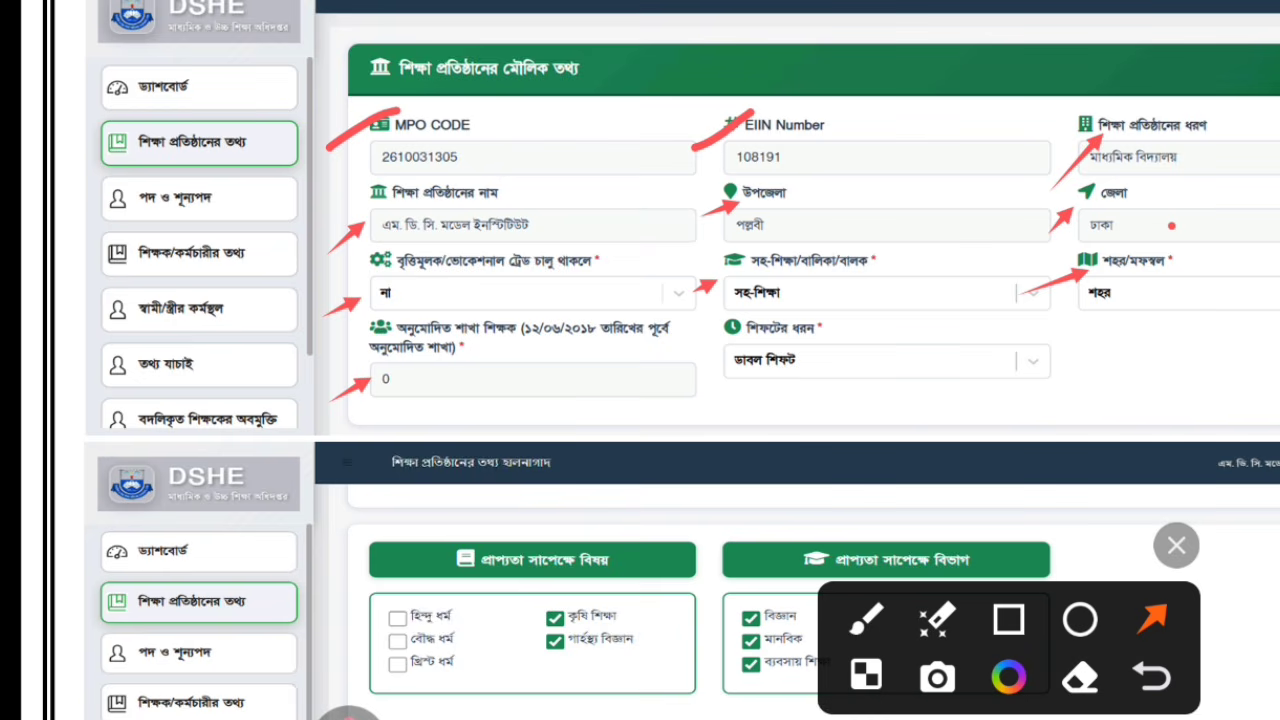
pyautogui.moveTo(694, 394); pyautogui.dragTo(730, 366)
pyautogui.click(1176, 545)
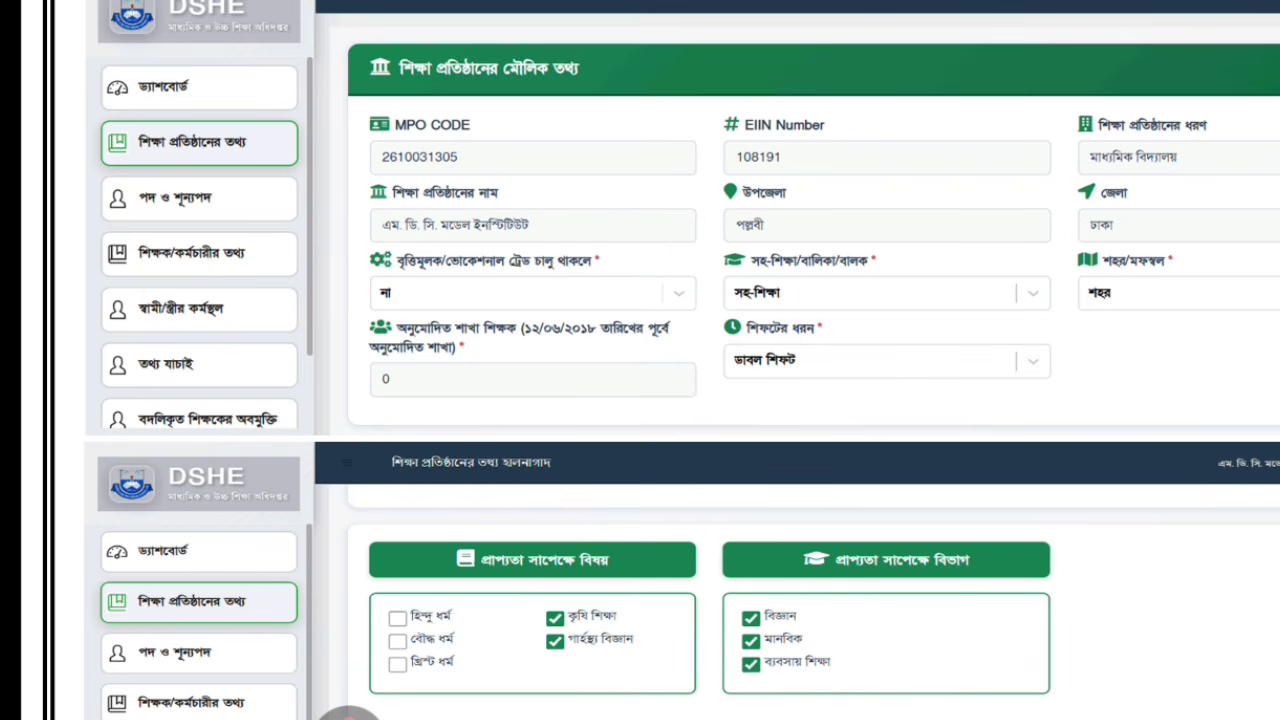
# Try marking the প্রাপ্যতা সাপেক্ষে বিভাগ checklist, outline the প্রাপ্যতা সাপেক্ষে বিষয় checklist with a red rectangle, and clear the markup
pyautogui.scroll(-5, 350, 715)
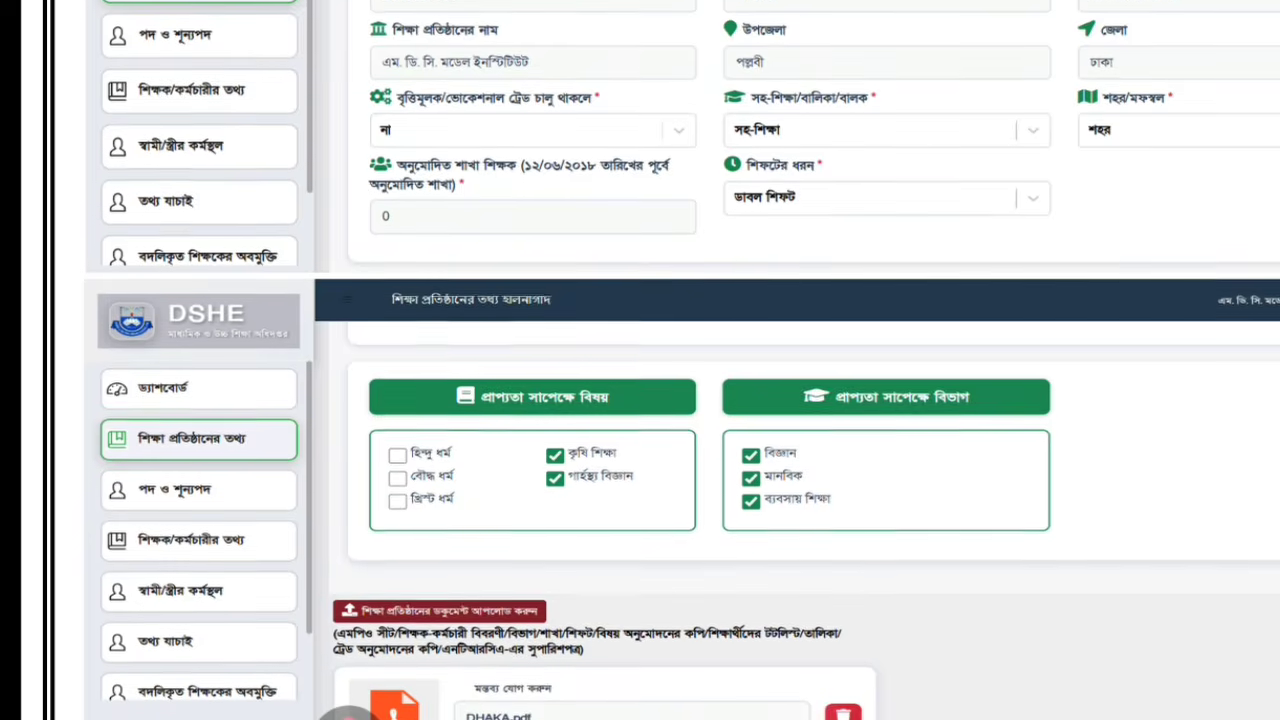
pyautogui.scroll(-2, 350, 715)
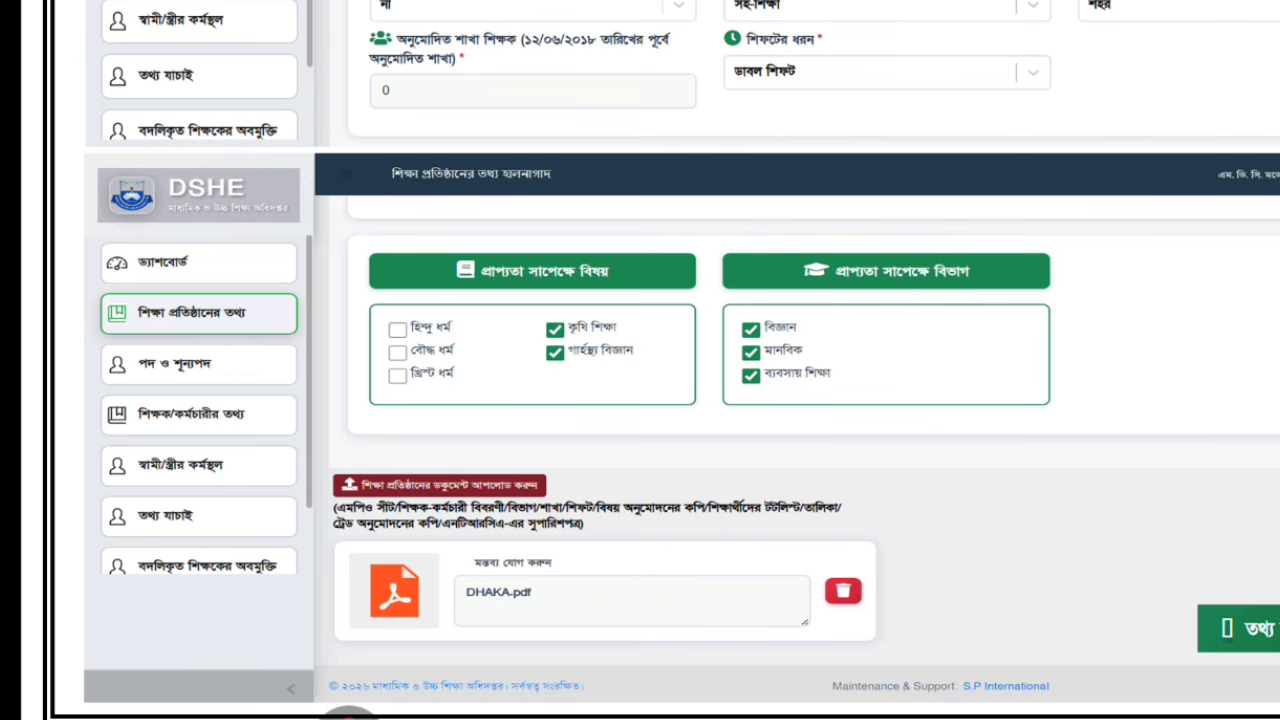
pyautogui.click(348, 714)
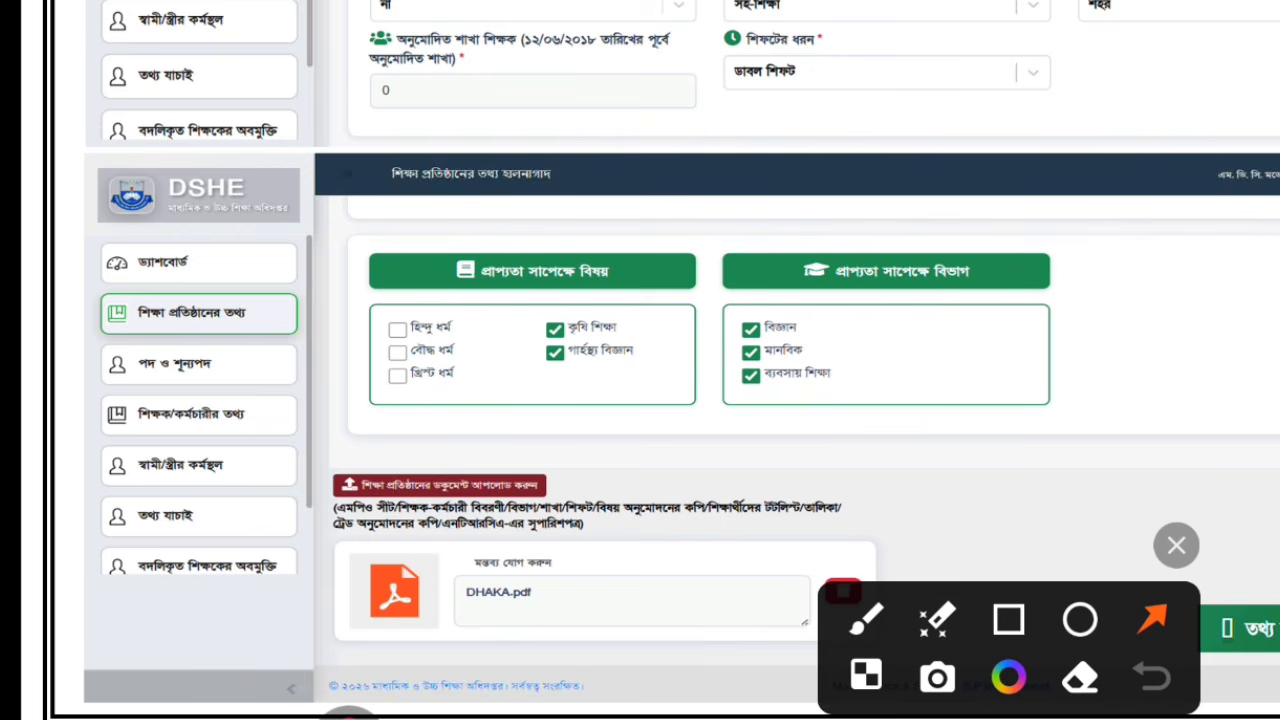
pyautogui.moveTo(698, 292); pyautogui.dragTo(963, 410)
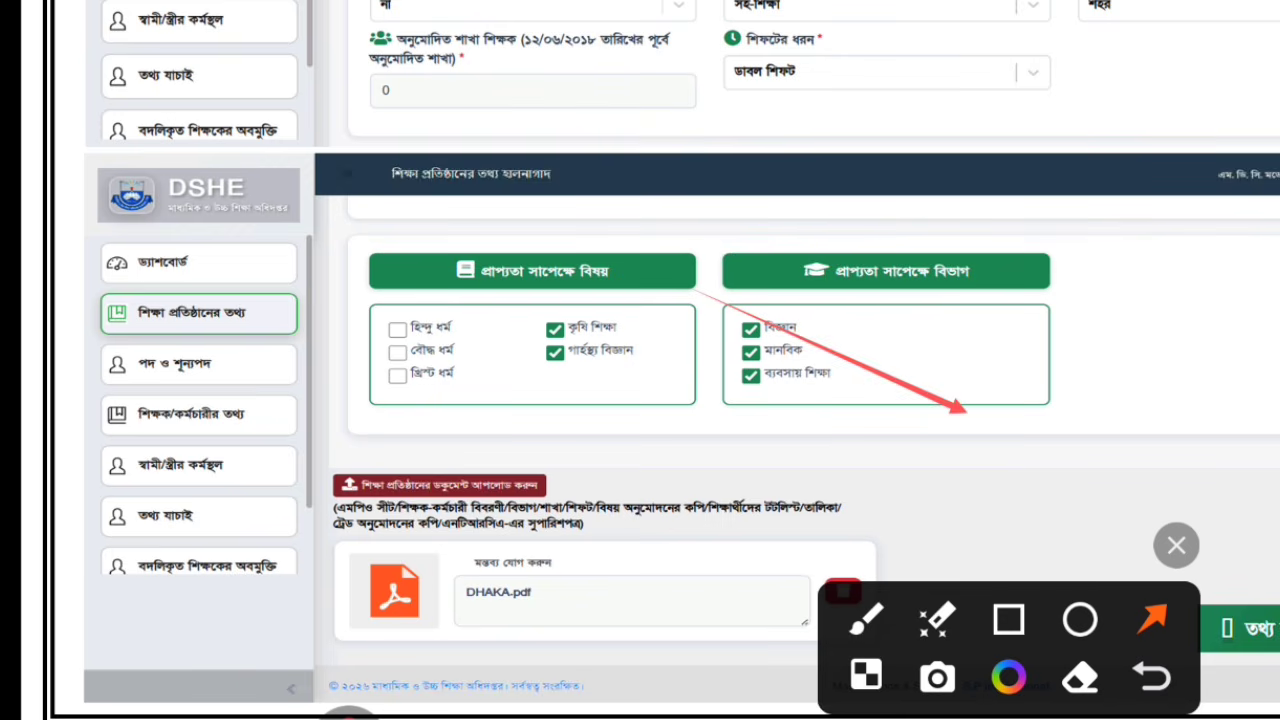
pyautogui.click(1009, 620)
pyautogui.moveTo(650, 281); pyautogui.dragTo(965, 412)
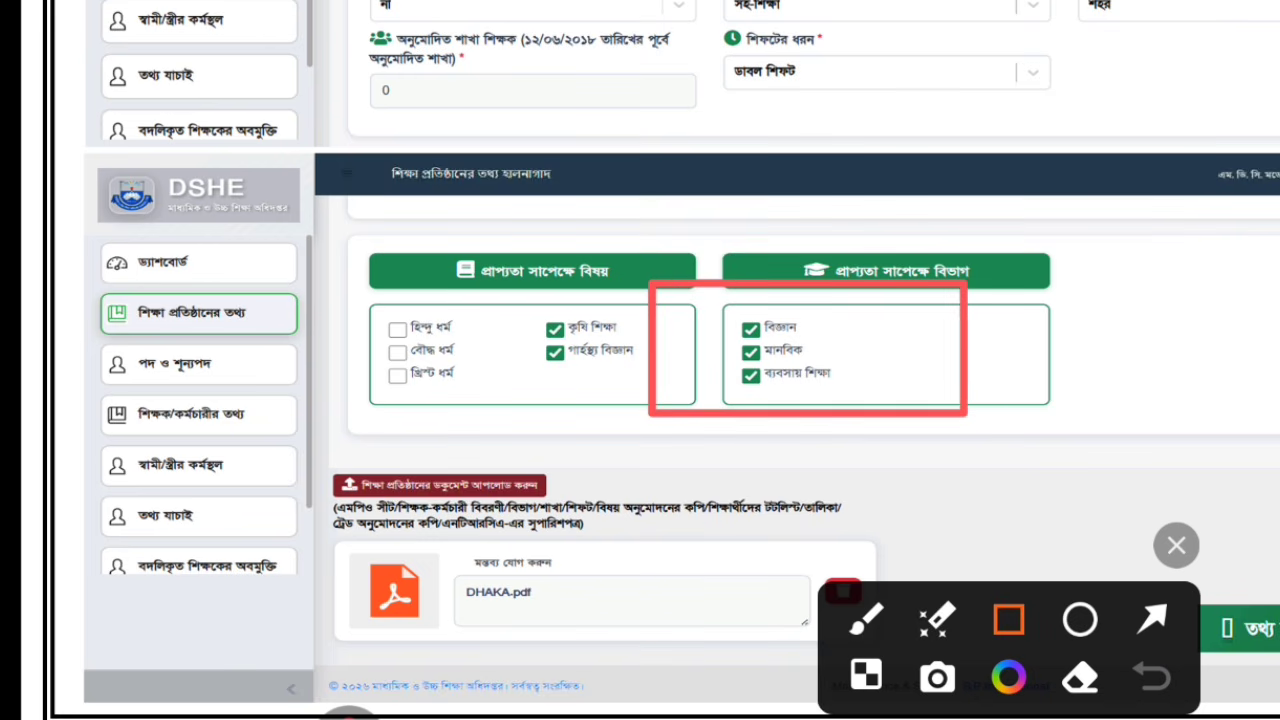
pyautogui.click(1152, 677)
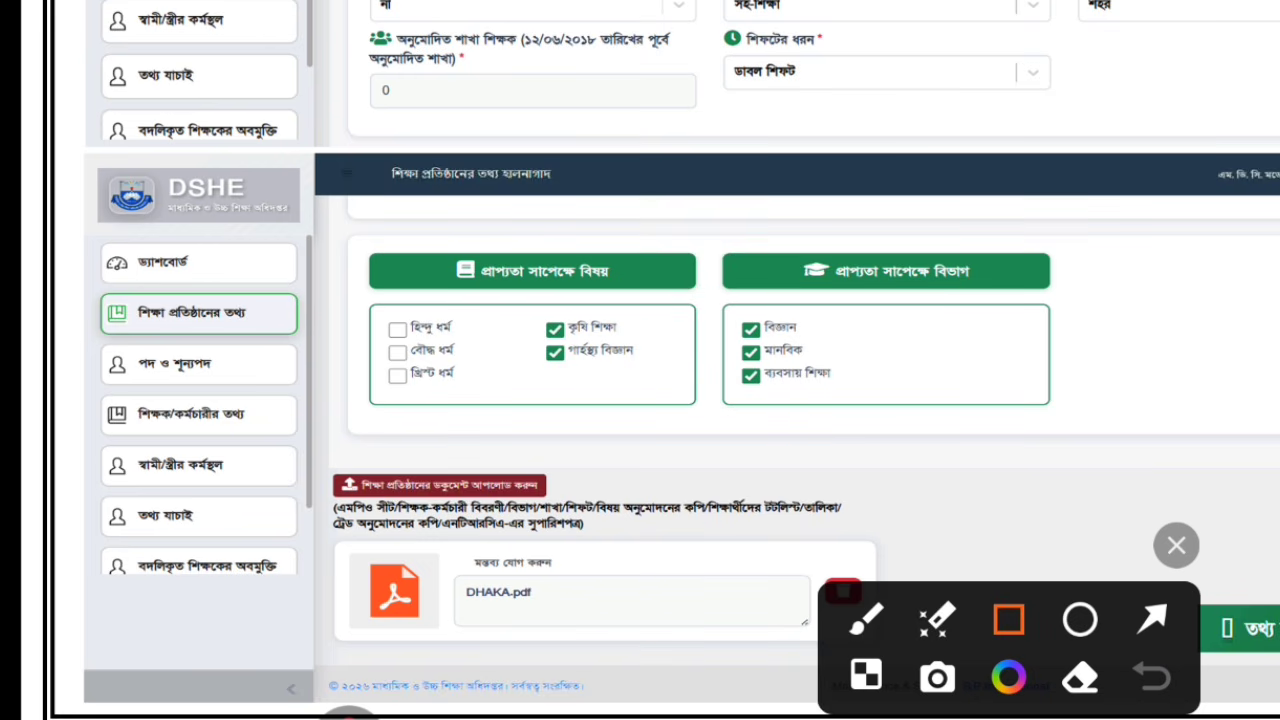
pyautogui.moveTo(324, 242)
pyautogui.mouseDown()
pyautogui.moveTo(464, 346)
pyautogui.moveTo(663, 400)
pyautogui.mouseUp()
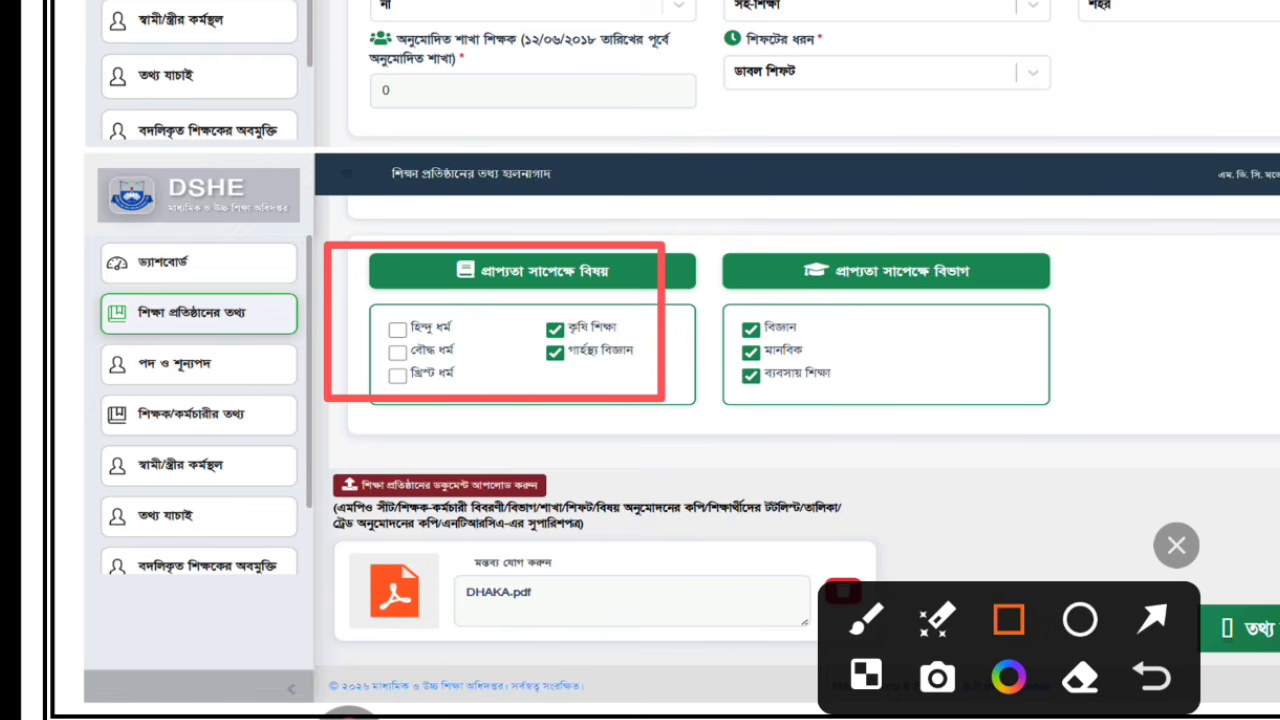
pyautogui.click(1176, 545)
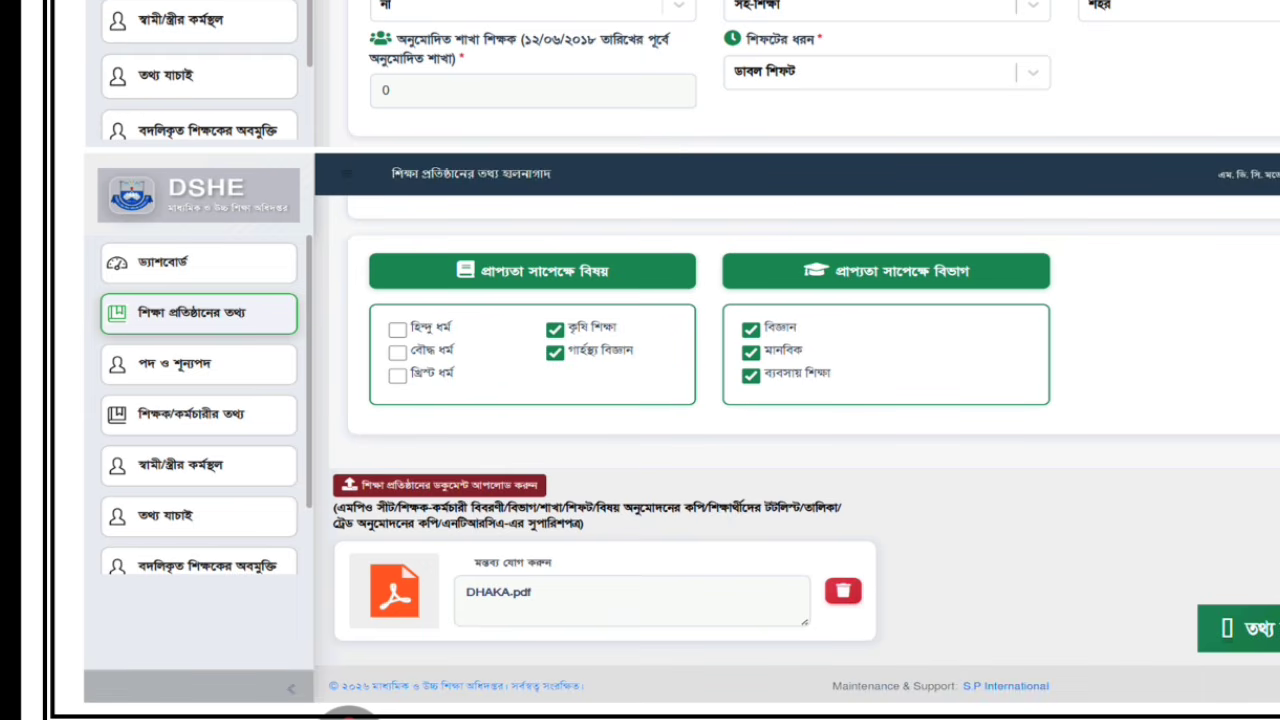
# Outline the institution document upload heading with its notes and the প্রাপ্যতা সাপেক্ষে বিষয় checklist with red rectangles
pyautogui.click(349, 713)
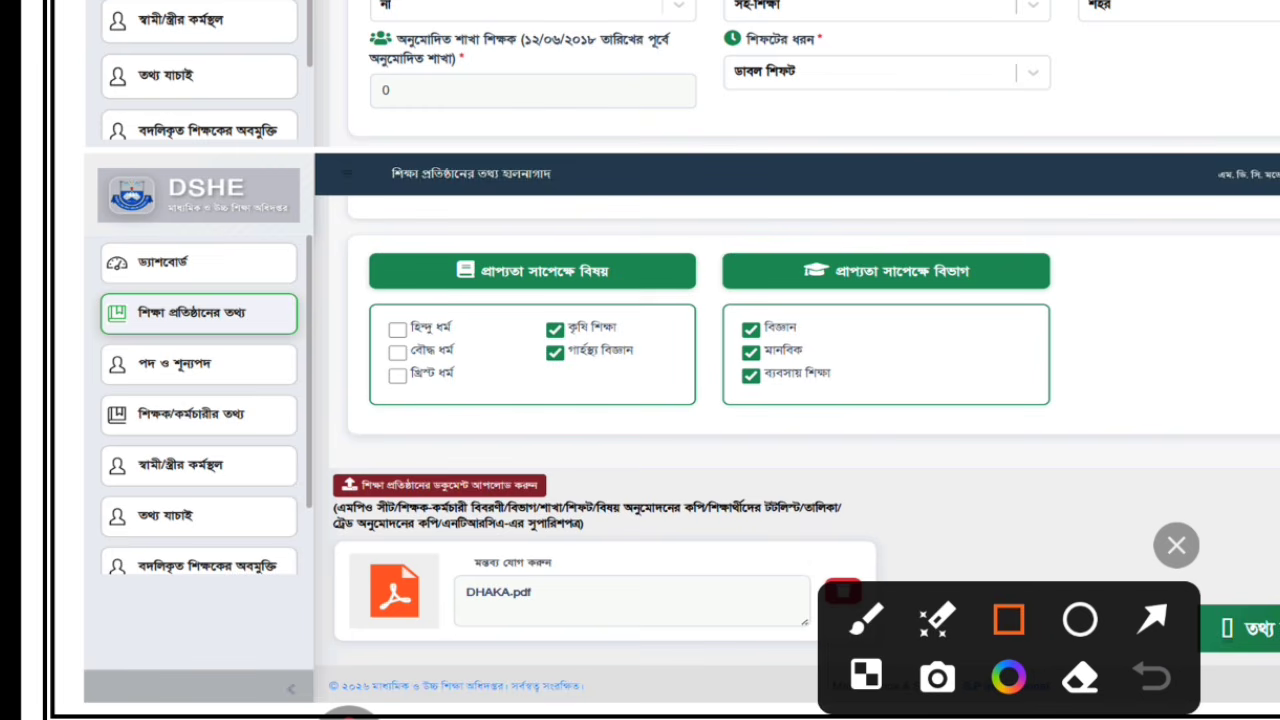
pyautogui.moveTo(314, 464)
pyautogui.mouseDown()
pyautogui.moveTo(570, 564)
pyautogui.moveTo(737, 545)
pyautogui.moveTo(840, 566)
pyautogui.moveTo(880, 562)
pyautogui.moveTo(888, 548)
pyautogui.mouseUp()
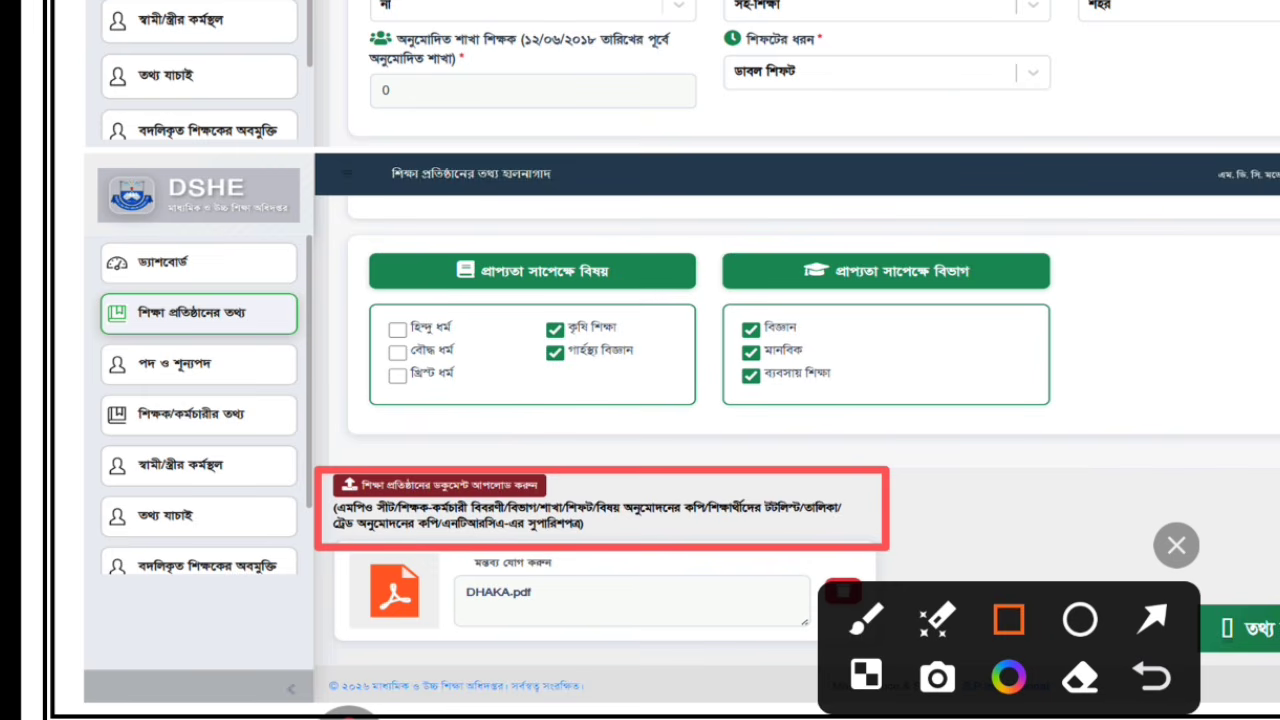
pyautogui.moveTo(345, 252)
pyautogui.mouseDown()
pyautogui.moveTo(494, 343)
pyautogui.moveTo(658, 407)
pyautogui.mouseUp()
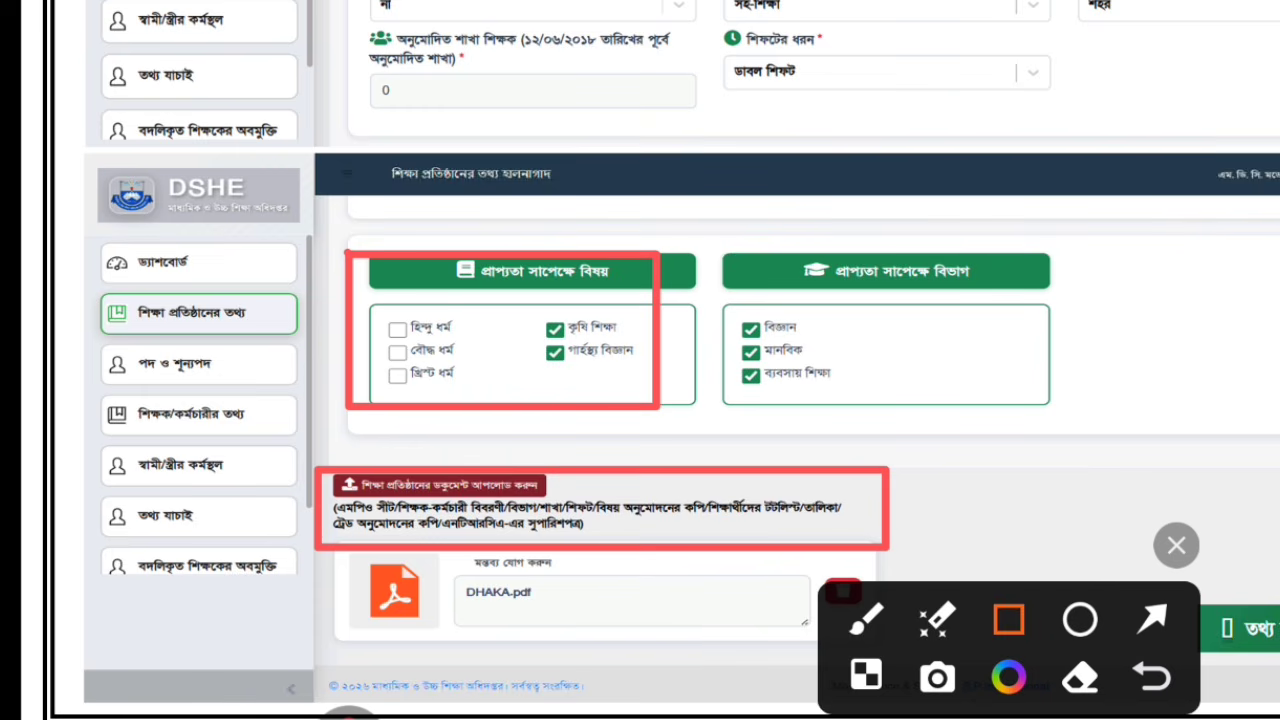
pyautogui.moveTo(729, 337); pyautogui.dragTo(934, 369)
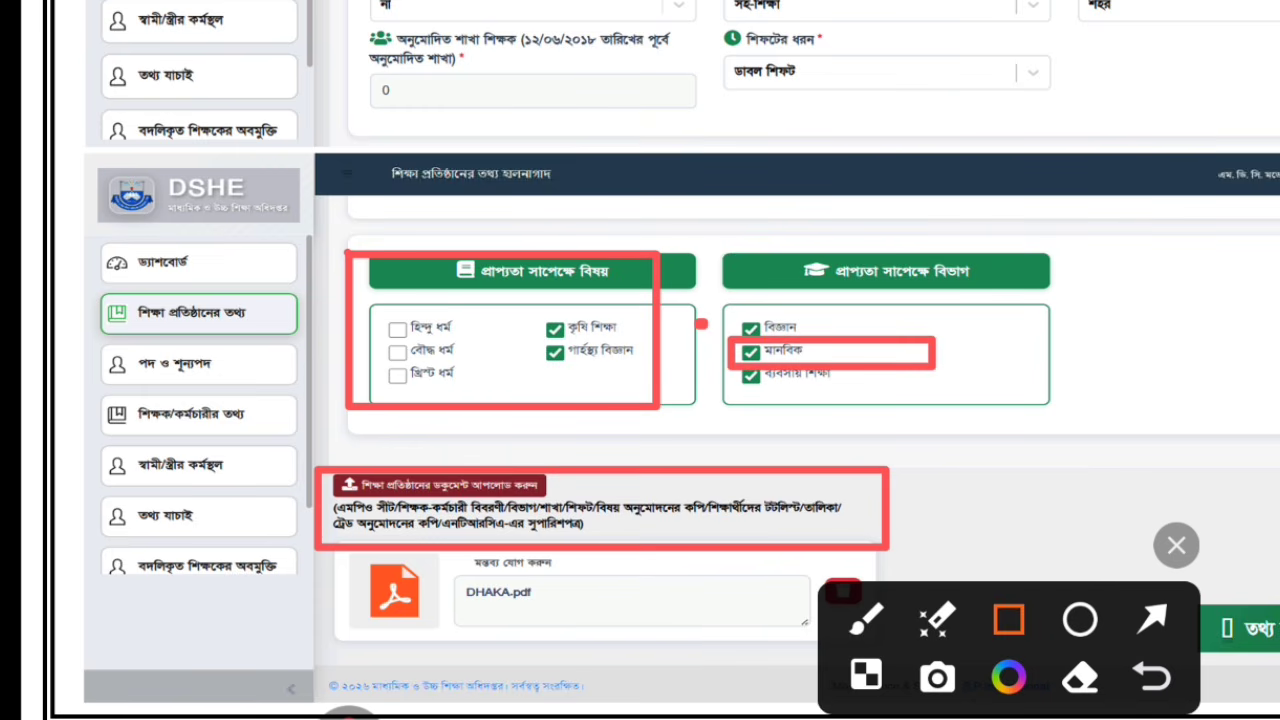
pyautogui.click(1152, 619)
pyautogui.click(1152, 677)
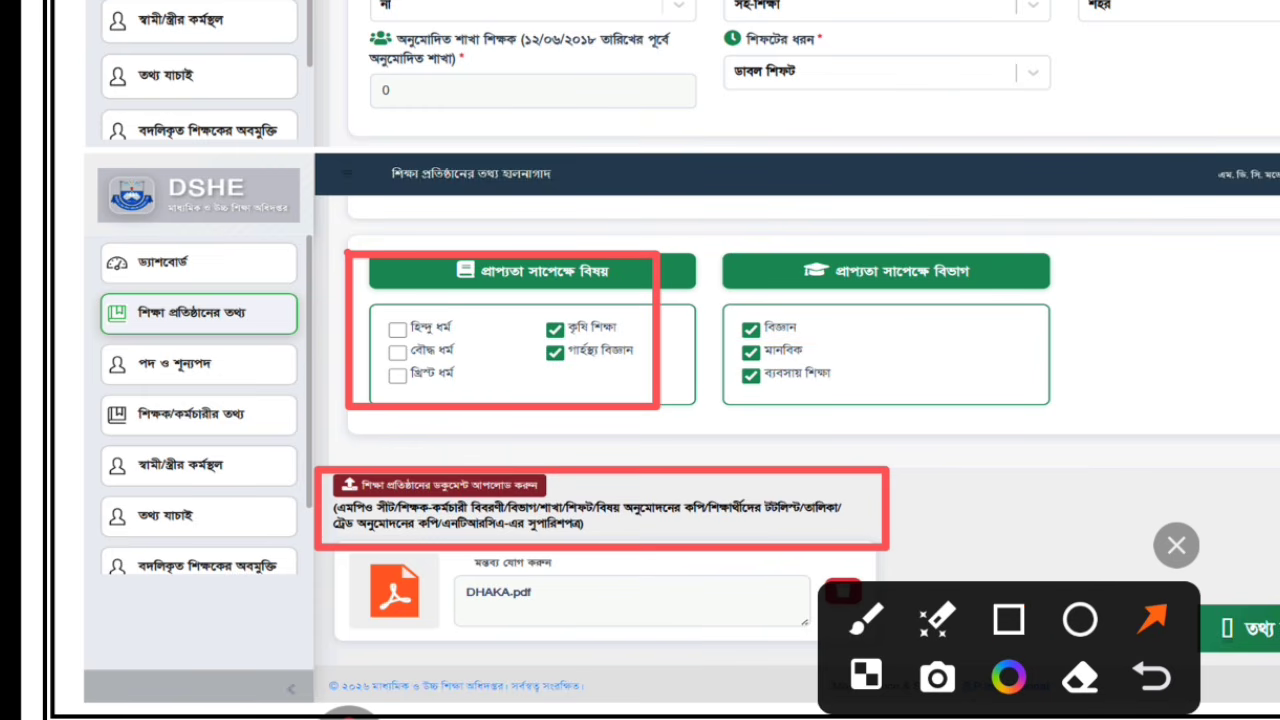
pyautogui.moveTo(692, 244)
pyautogui.mouseDown()
pyautogui.moveTo(770, 350)
pyautogui.moveTo(938, 376)
pyautogui.mouseUp()
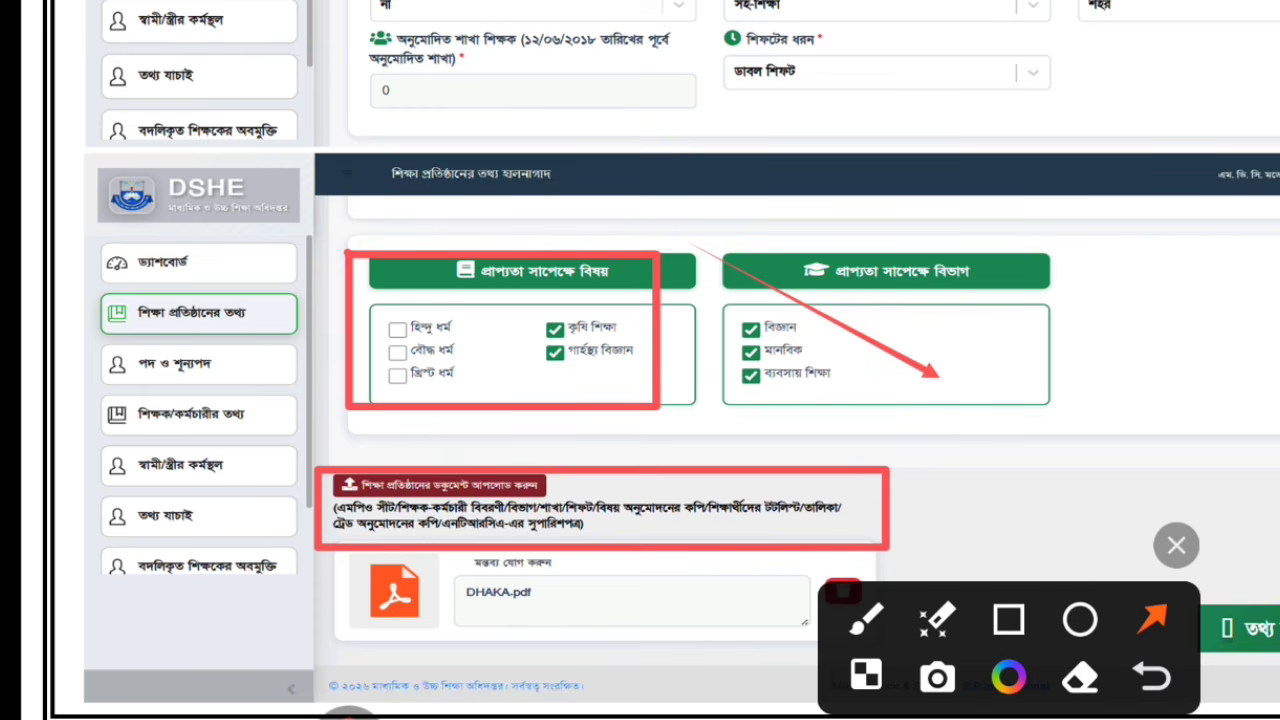
pyautogui.click(1152, 677)
pyautogui.moveTo(665, 283); pyautogui.dragTo(940, 410)
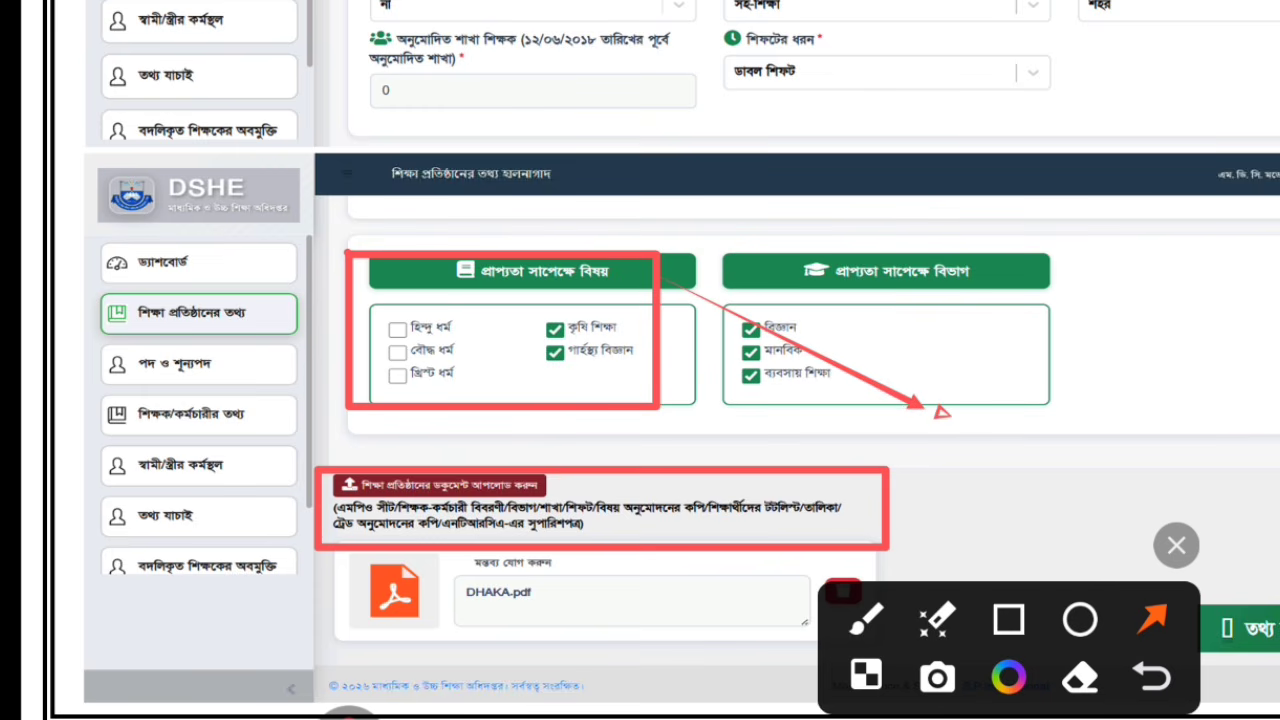
pyautogui.click(1009, 620)
pyautogui.click(1152, 677)
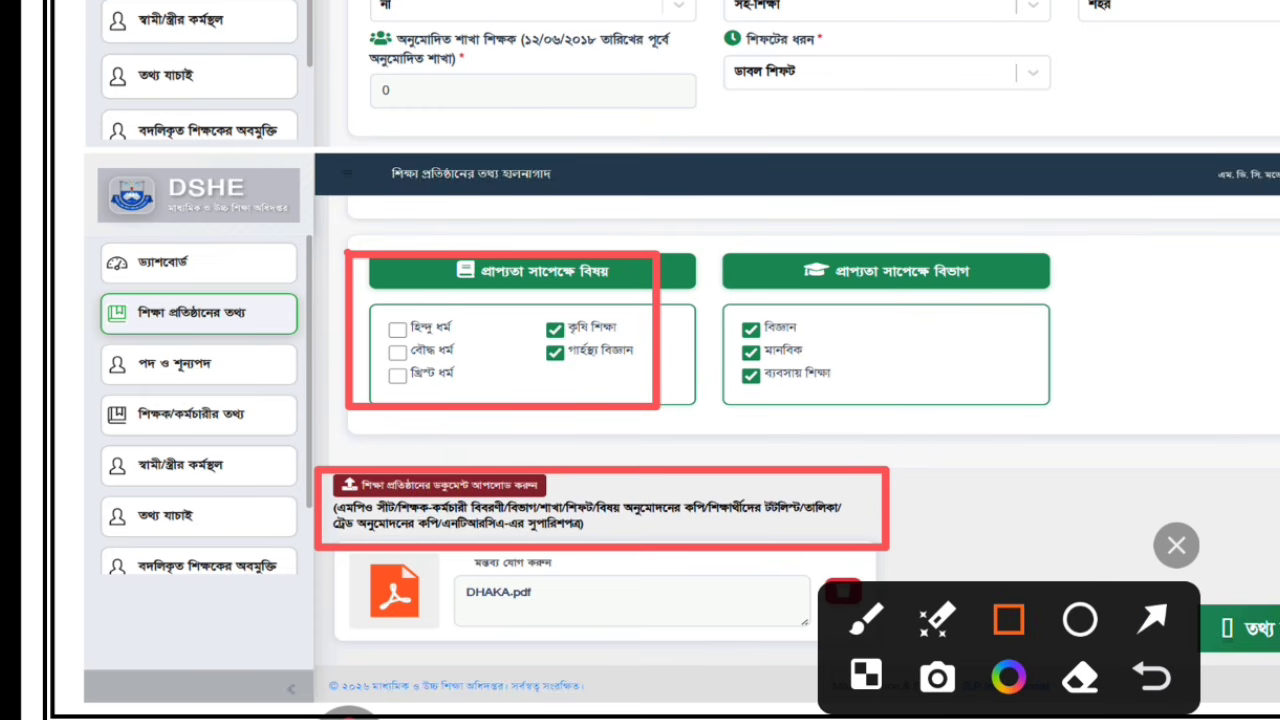
# Outline the প্রাপ্যতা সাপেক্ষে বিভাগ checklist with a red rectangle
pyautogui.moveTo(654, 254); pyautogui.dragTo(915, 424)
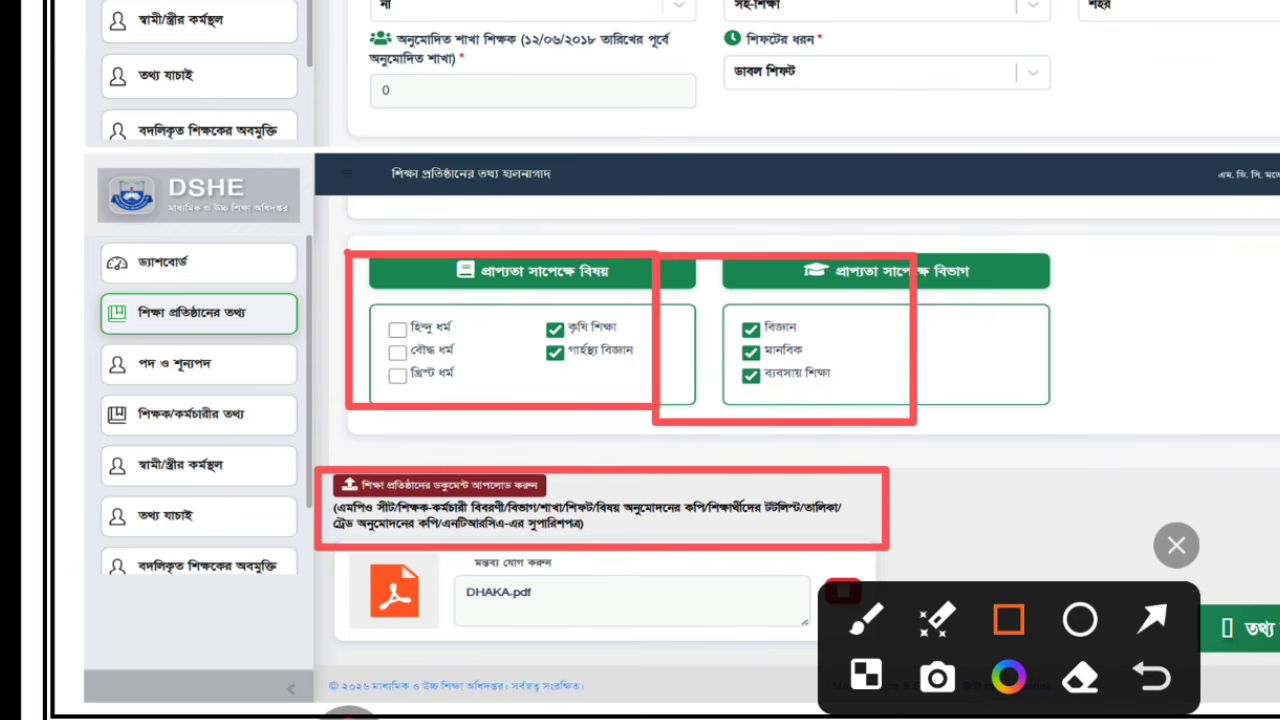
# Outline the uploaded DHAKA.pdf entry and the green তথ্য button with red rectangles, and clear the markup
pyautogui.moveTo(320, 530)
pyautogui.mouseDown()
pyautogui.moveTo(452, 590)
pyautogui.moveTo(614, 628)
pyautogui.mouseUp()
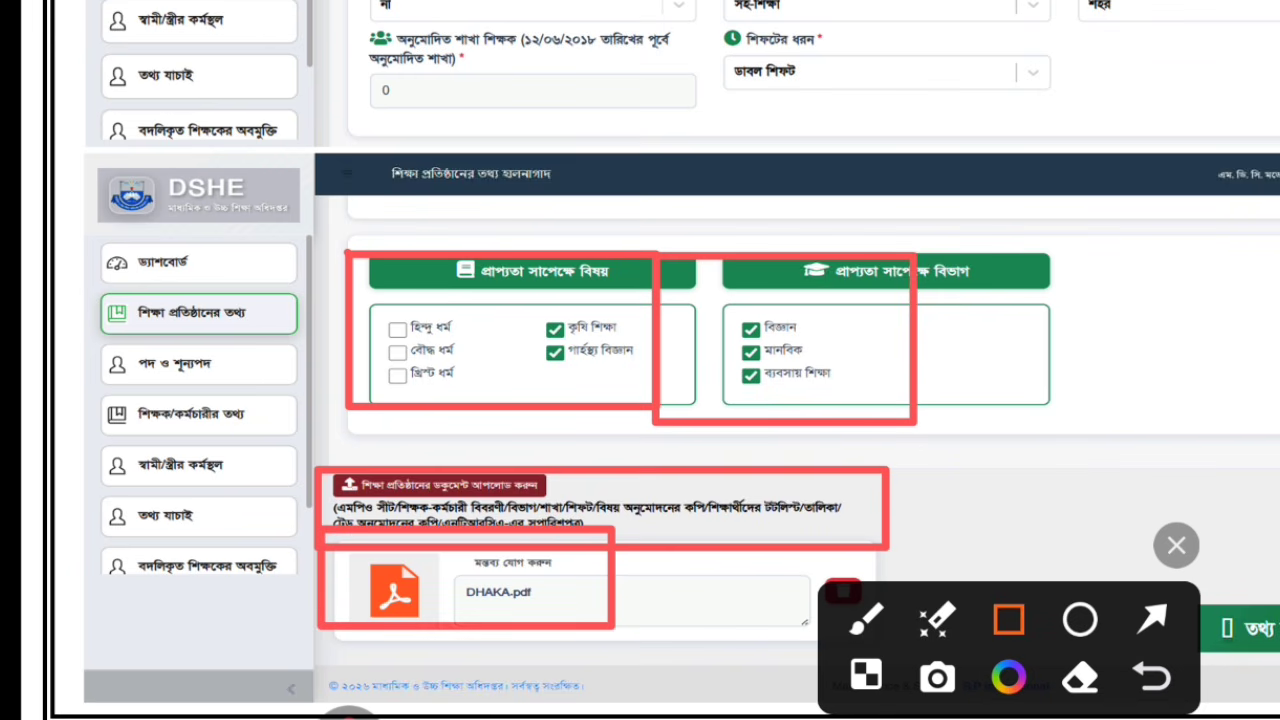
pyautogui.moveTo(1009, 648); pyautogui.dragTo(418, 569)
pyautogui.moveTo(1100, 540); pyautogui.dragTo(1279, 637)
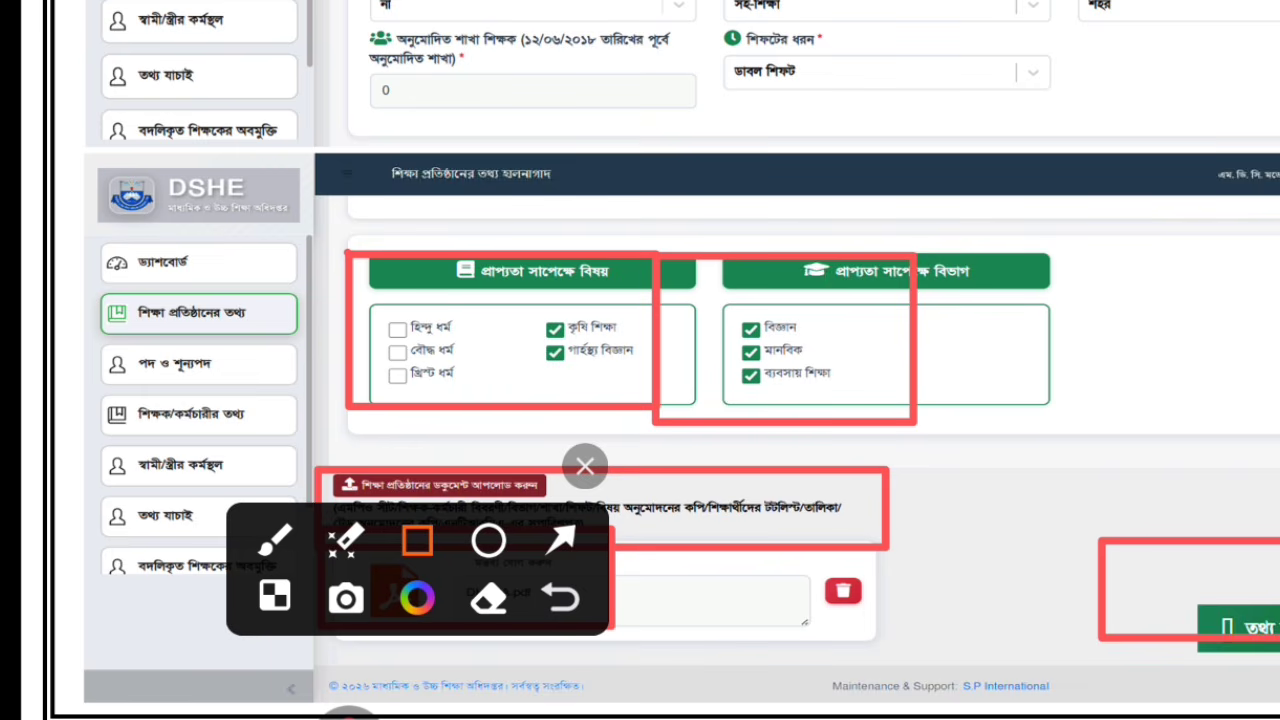
pyautogui.click(585, 466)
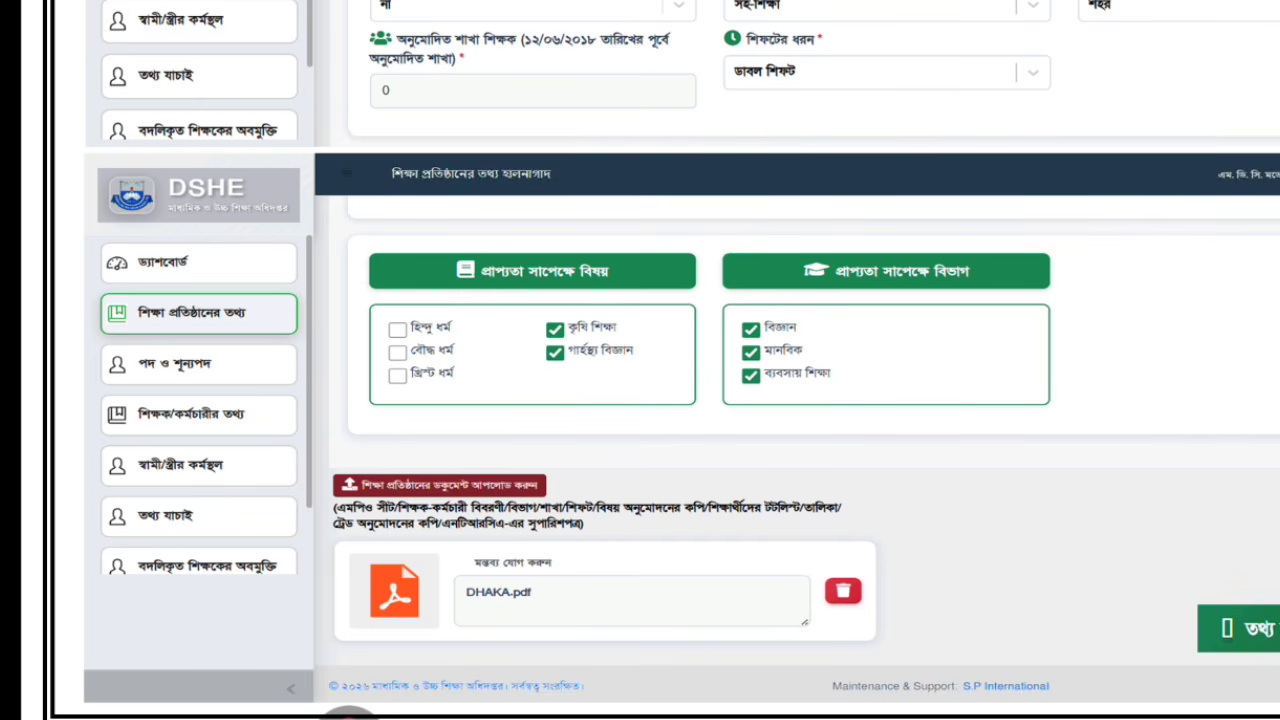
# Outline the পদ ও শূন্যপদ item with a red rectangle, clear it, and reopen the markup tools over the পদ সংক্রান্ত তথ্য প্রবেশ form
pyautogui.click(349, 713)
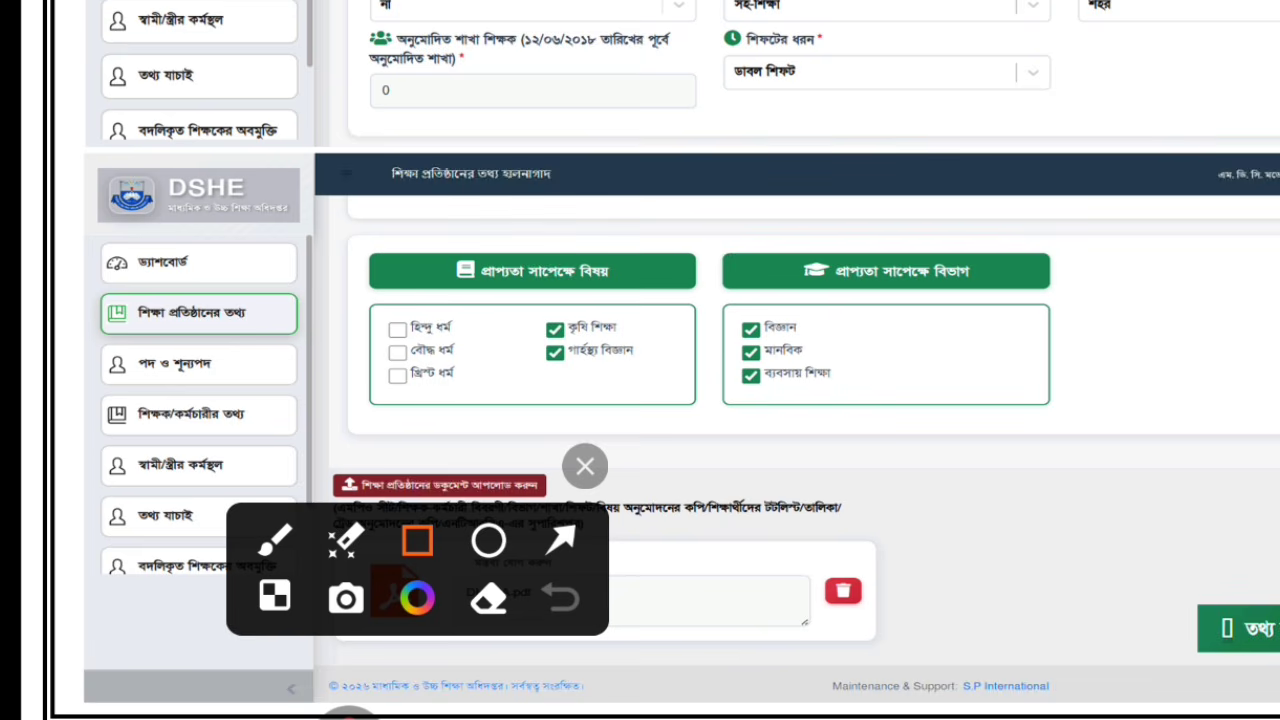
pyautogui.moveTo(57, 335); pyautogui.dragTo(284, 396)
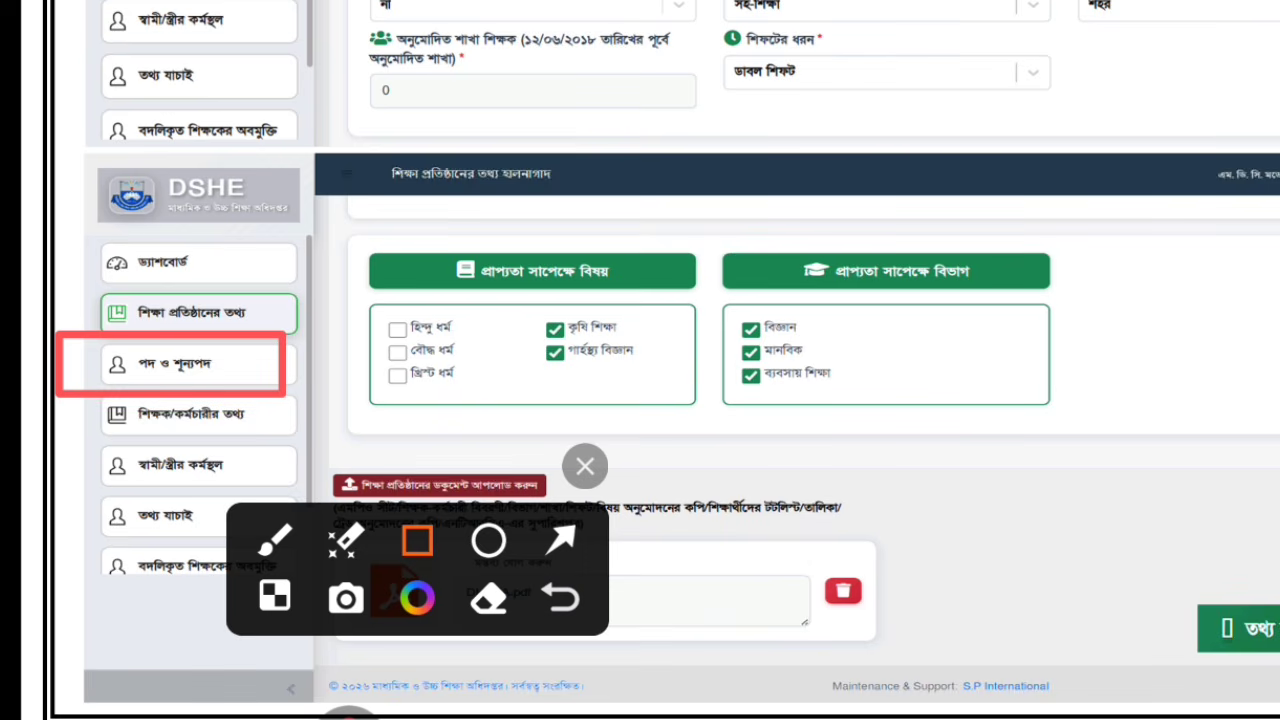
pyautogui.click(585, 466)
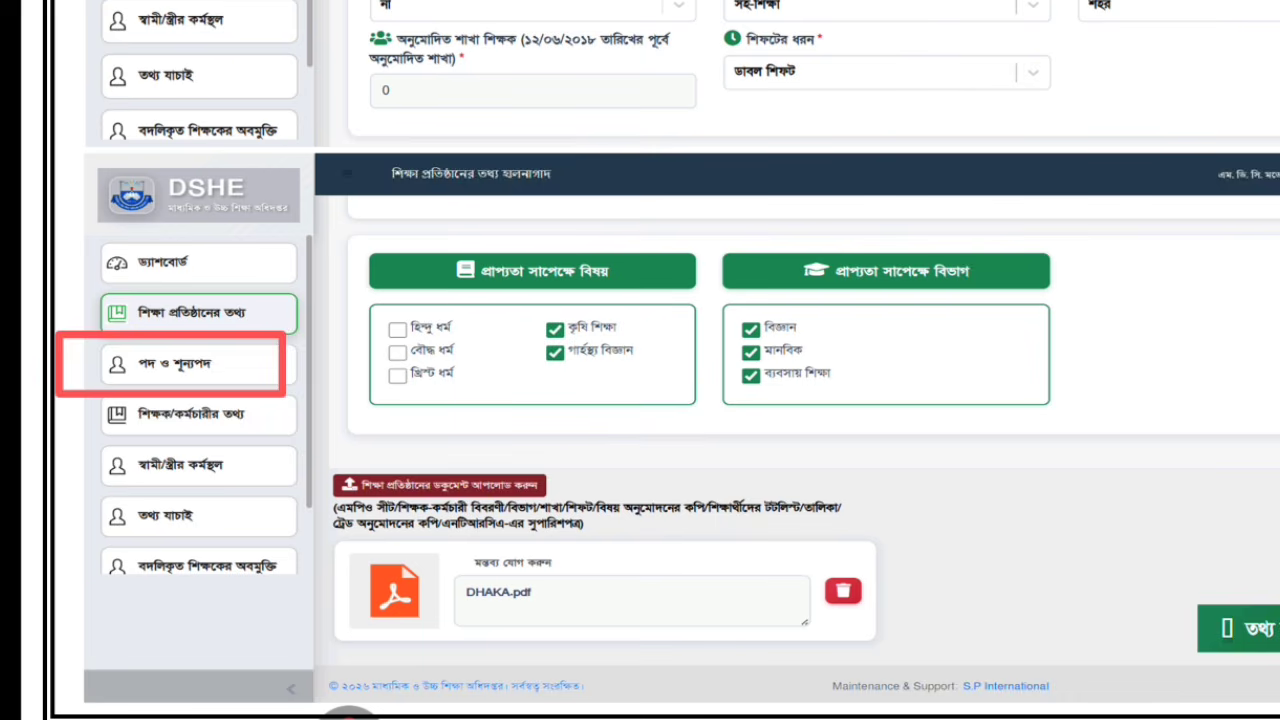
pyautogui.click(349, 713)
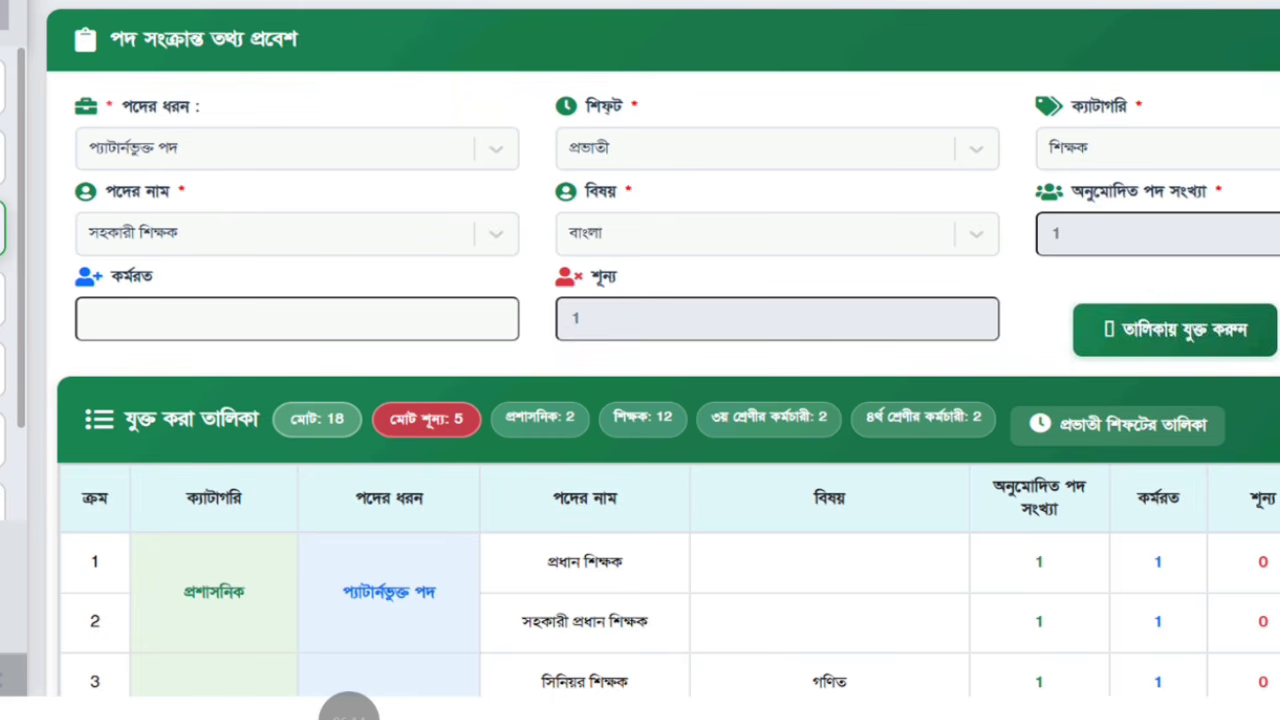
pyautogui.click(349, 710)
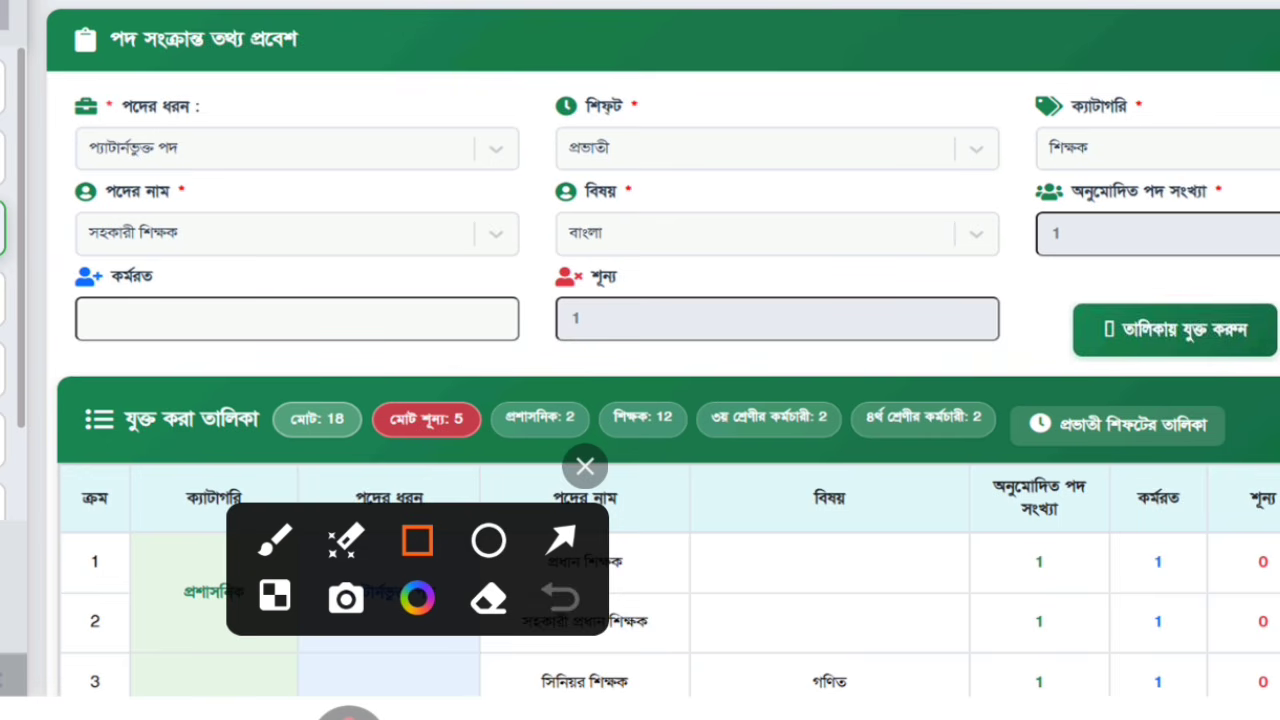
pyautogui.moveTo(16, 160); pyautogui.dragTo(95, 97)
pyautogui.click(560, 598)
pyautogui.moveTo(97, 225); pyautogui.dragTo(28, 287)
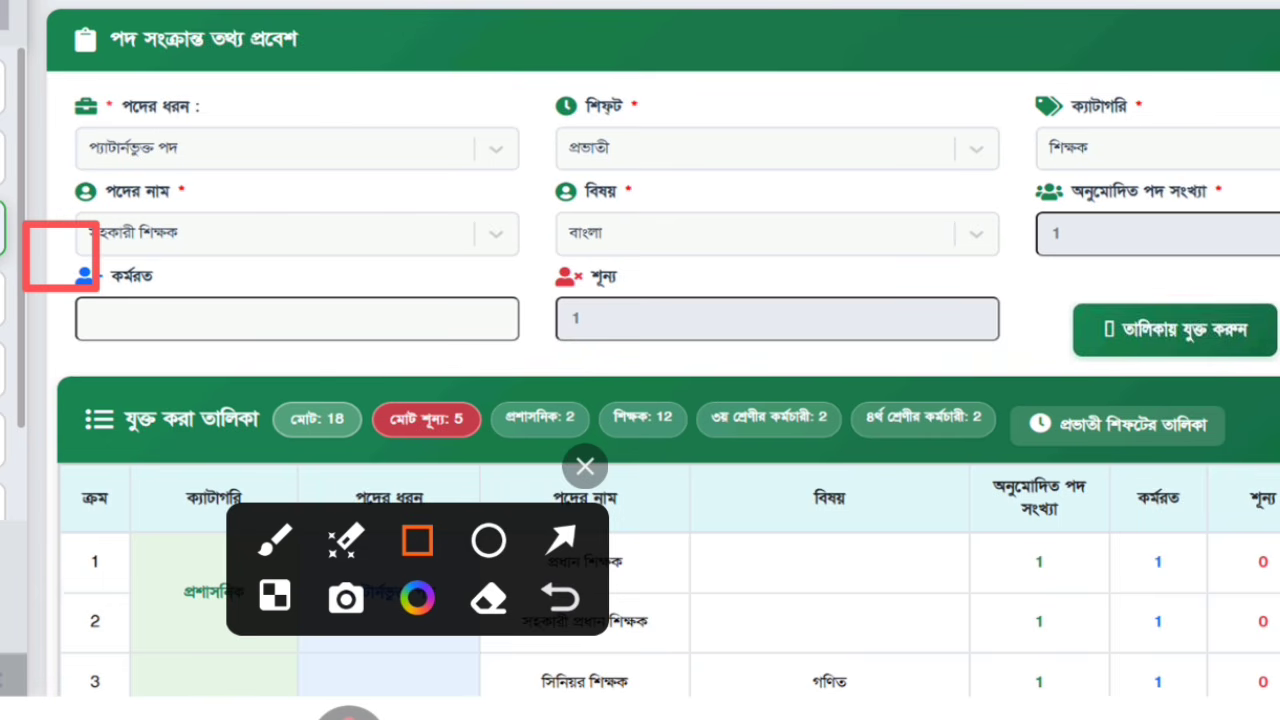
pyautogui.click(560, 598)
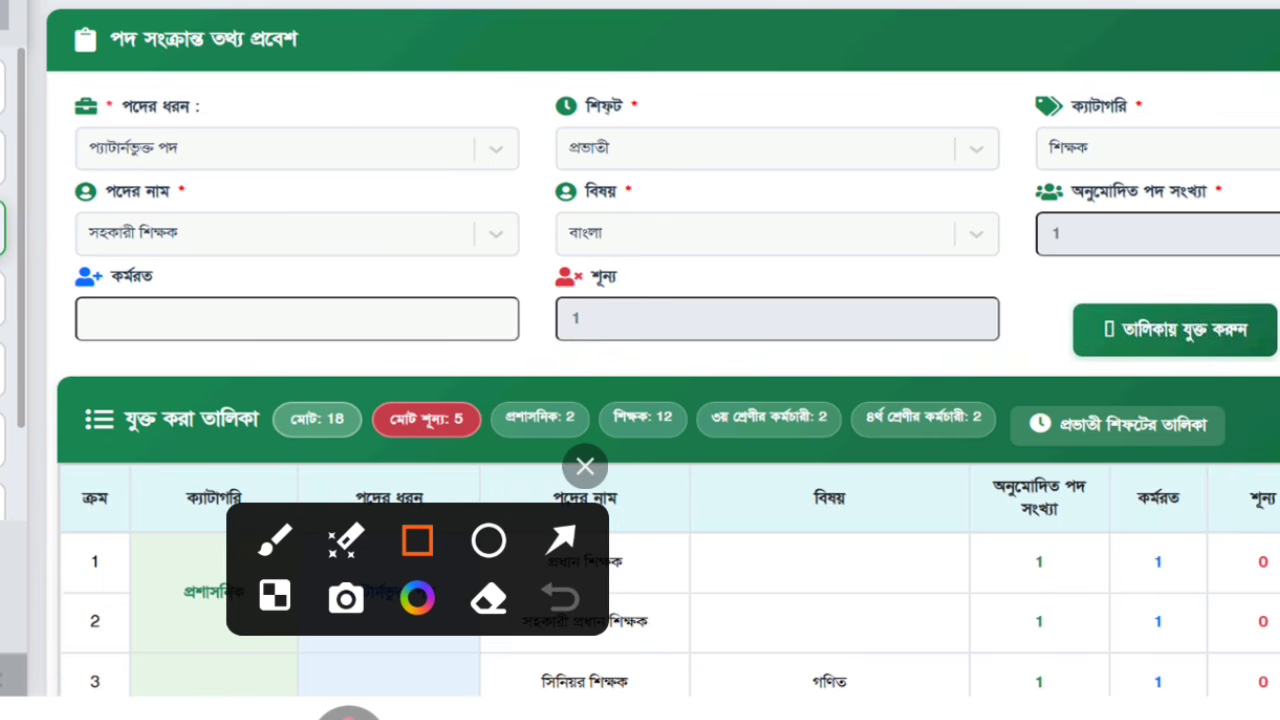
# Brush red strokes beside the বিষয় and অনুমোদিত পদ সংখ্যা fields and red tick marks on the কর্মরত and শূন্য fields
pyautogui.click(275, 540)
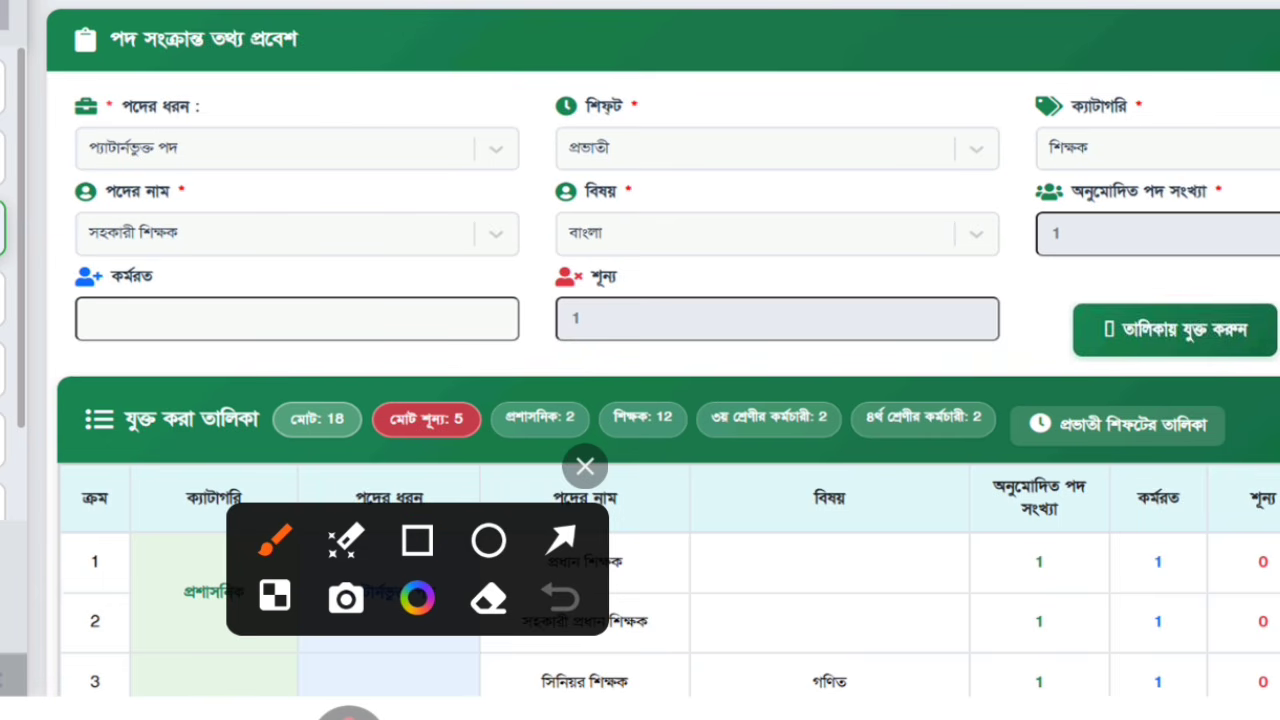
pyautogui.moveTo(519, 240); pyautogui.dragTo(565, 222)
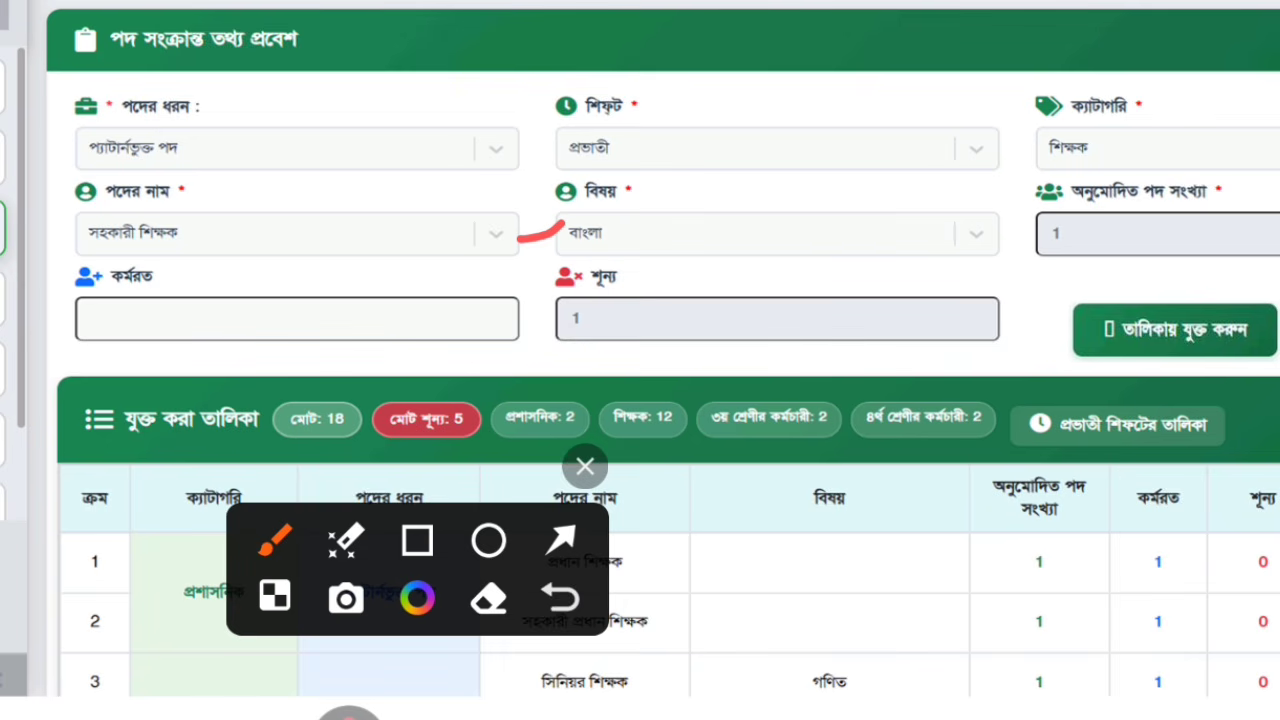
pyautogui.moveTo(999, 204); pyautogui.dragTo(1042, 195)
pyautogui.moveTo(44, 284); pyautogui.dragTo(138, 281)
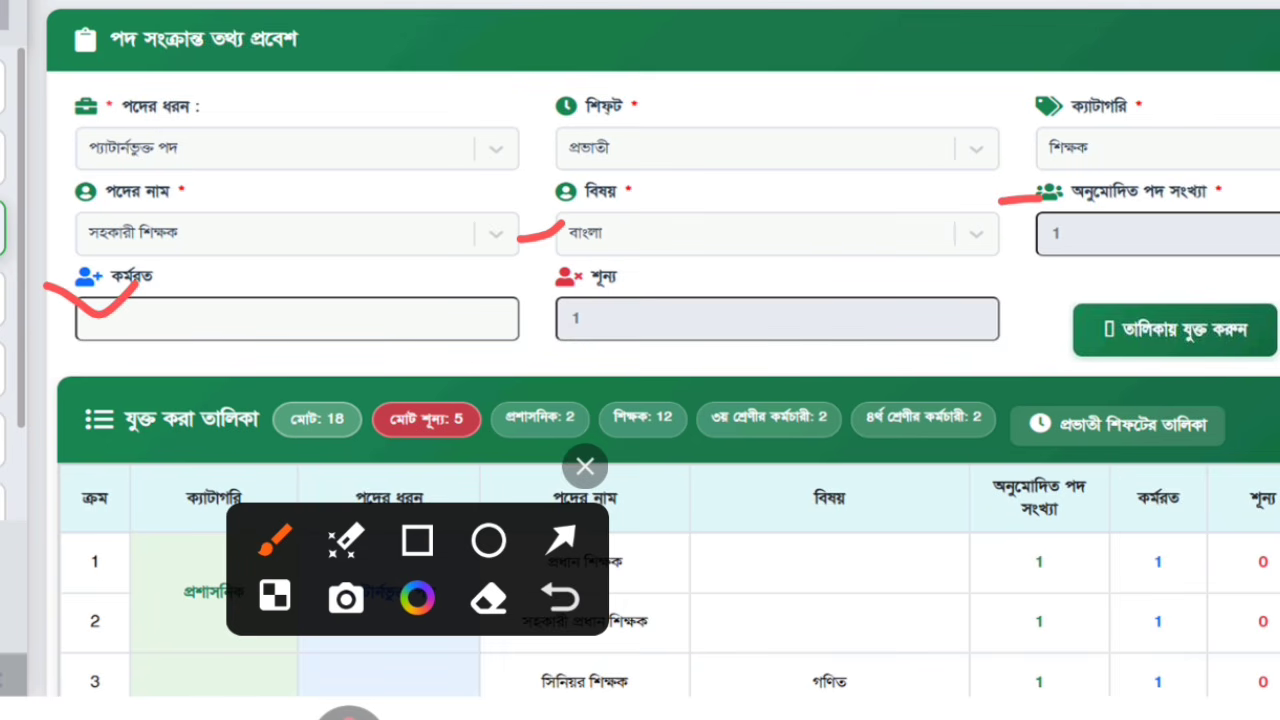
pyautogui.moveTo(540, 283); pyautogui.dragTo(640, 286)
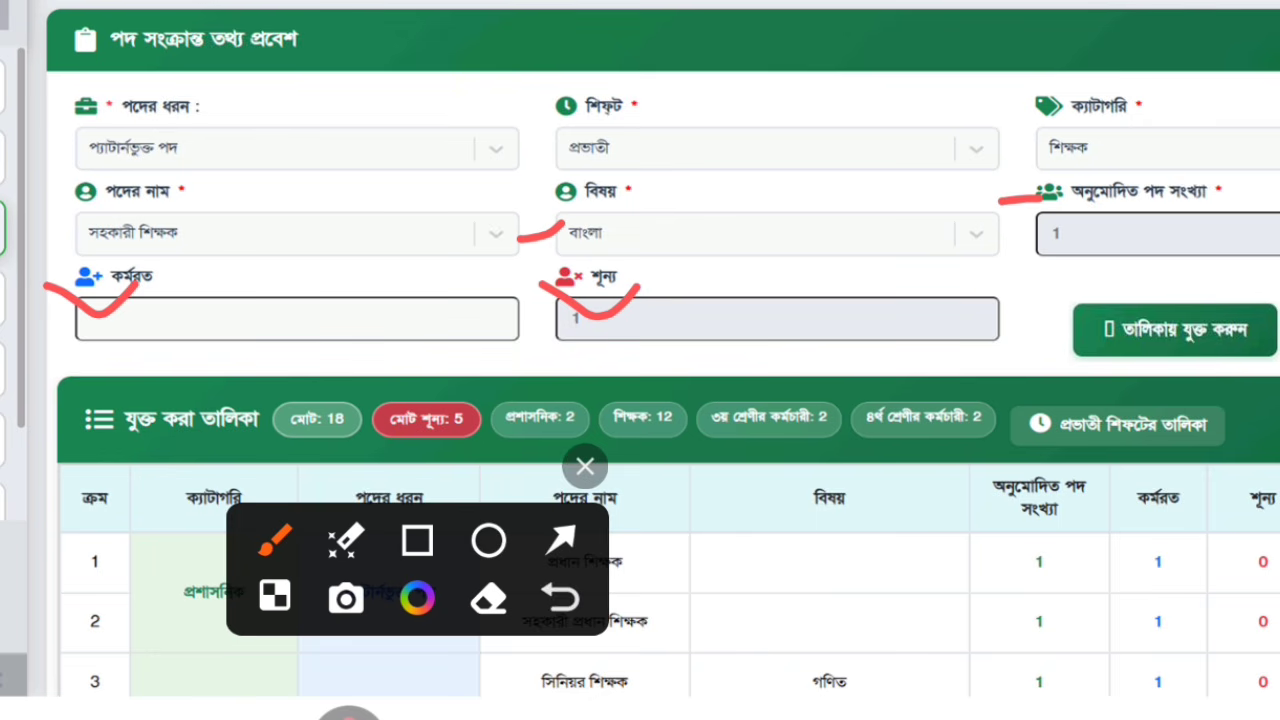
# Brush red tick marks on the প্রশাসনিক category and the প্রধান শিক্ষক and সহকারী প্রধান শিক্ষক rows of the যুক্ত করা তালিকা table
pyautogui.moveTo(417, 569)
pyautogui.mouseDown()
pyautogui.moveTo(563, 629)
pyautogui.moveTo(1083, 652)
pyautogui.mouseUp()
pyautogui.moveTo(108, 551); pyautogui.dragTo(295, 538)
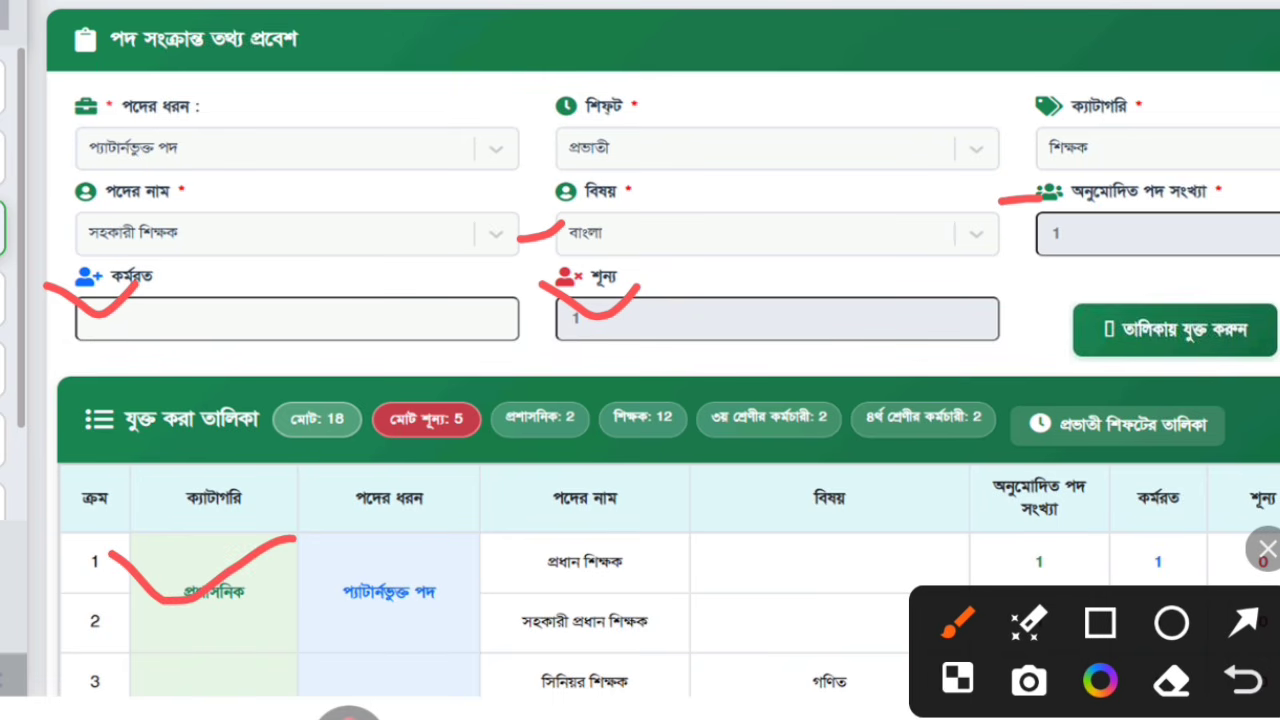
pyautogui.moveTo(507, 528)
pyautogui.mouseDown()
pyautogui.moveTo(530, 562)
pyautogui.moveTo(598, 515)
pyautogui.mouseUp()
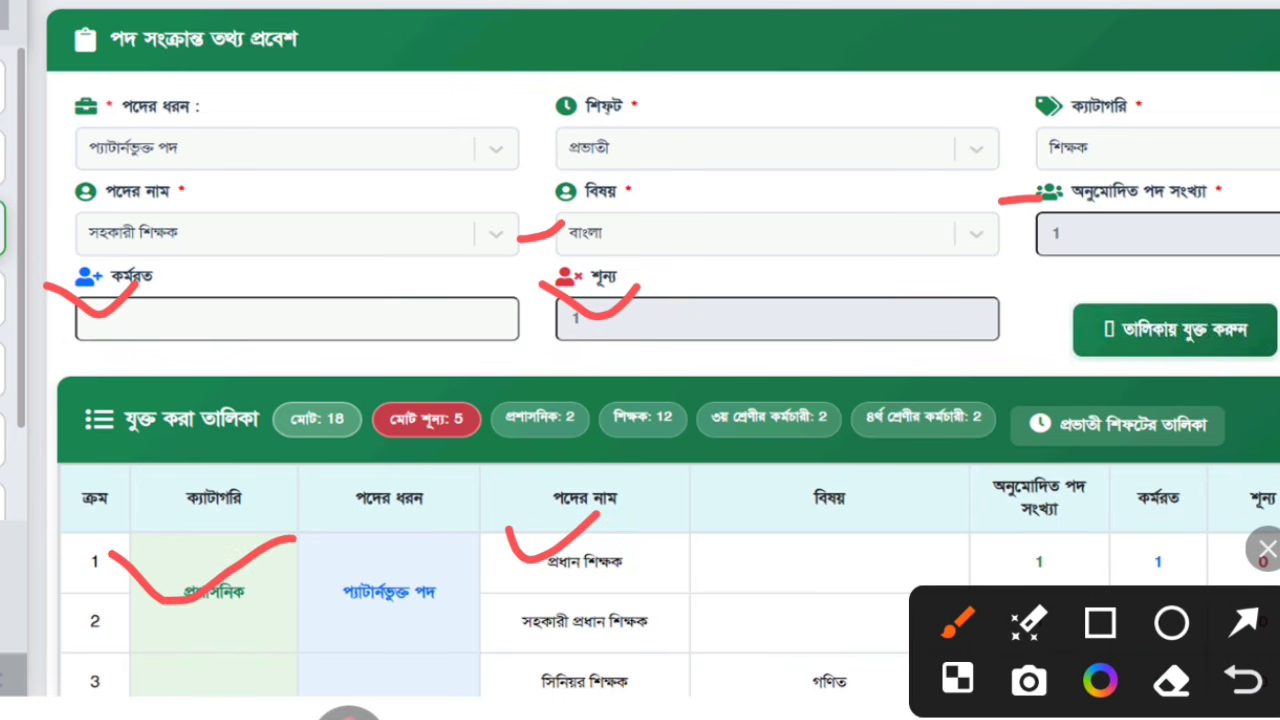
pyautogui.moveTo(449, 620)
pyautogui.mouseDown()
pyautogui.moveTo(466, 628)
pyautogui.moveTo(552, 597)
pyautogui.mouseUp()
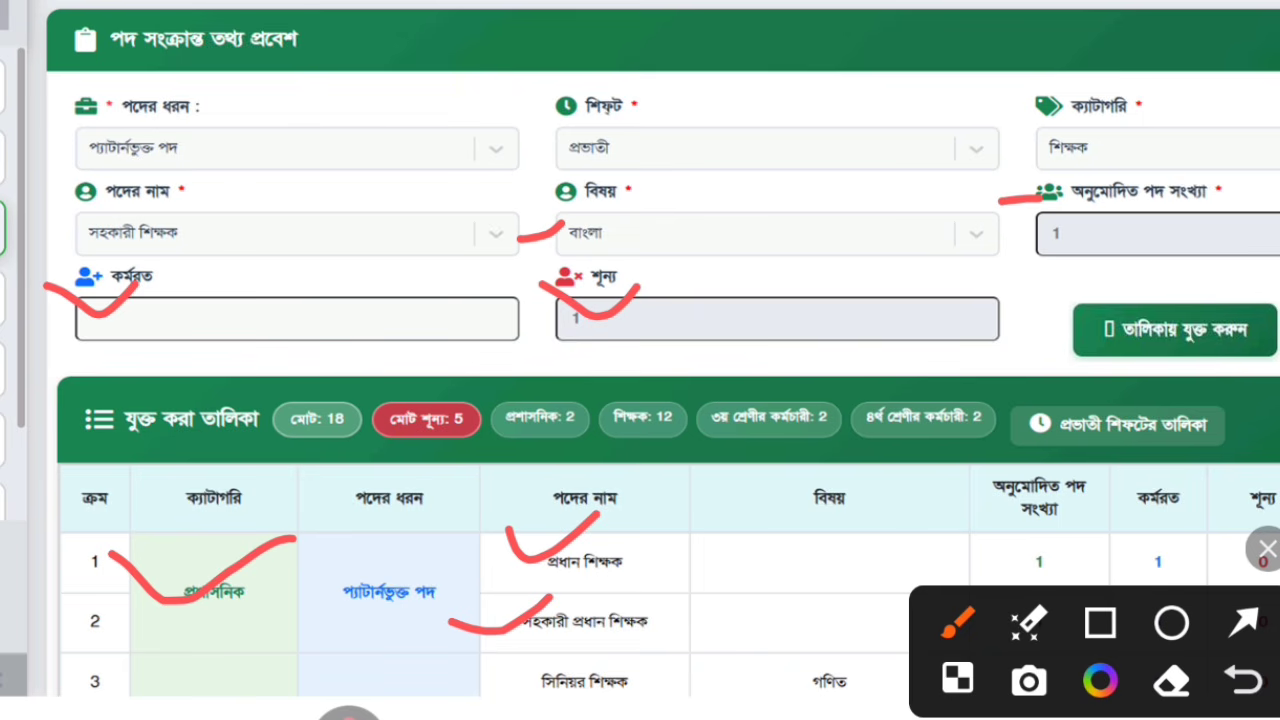
# Outline the বিষয় column header and, after undoing that, the ক্যাটাগরি field with red rectangles, and clear the markup
pyautogui.click(1100, 623)
pyautogui.moveTo(724, 460)
pyautogui.mouseDown()
pyautogui.moveTo(840, 525)
pyautogui.moveTo(916, 533)
pyautogui.mouseUp()
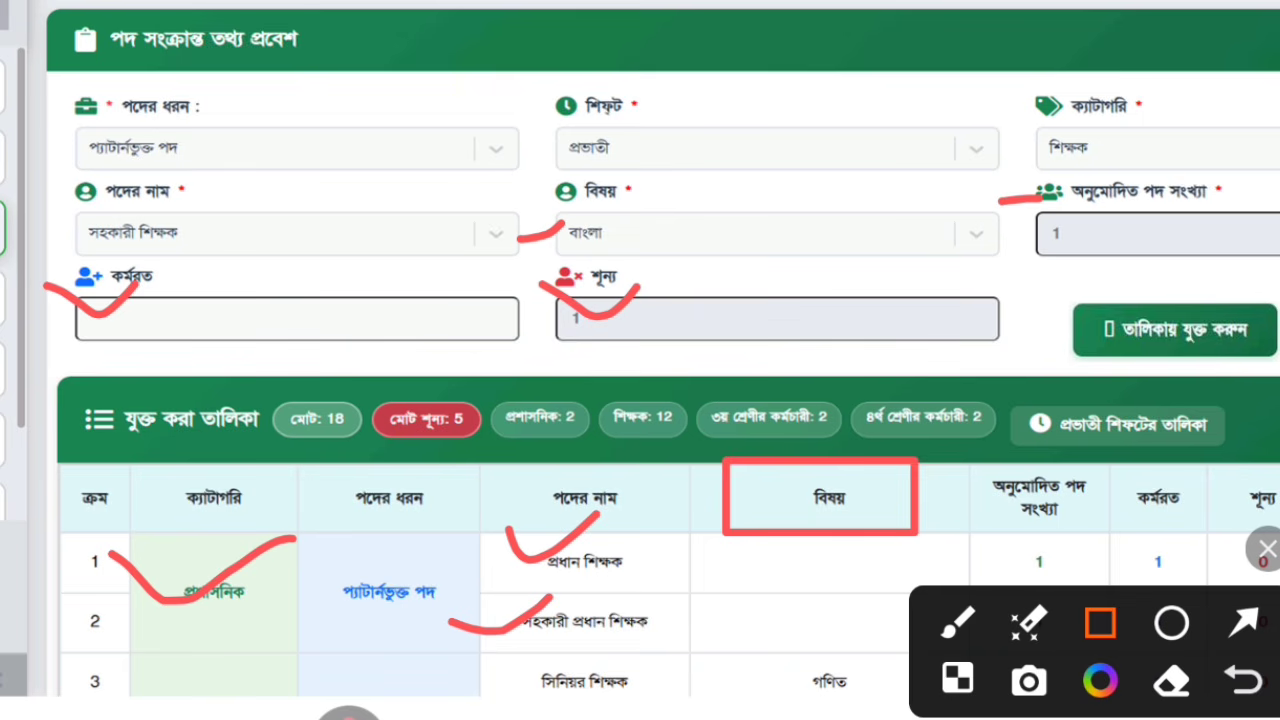
pyautogui.click(1244, 681)
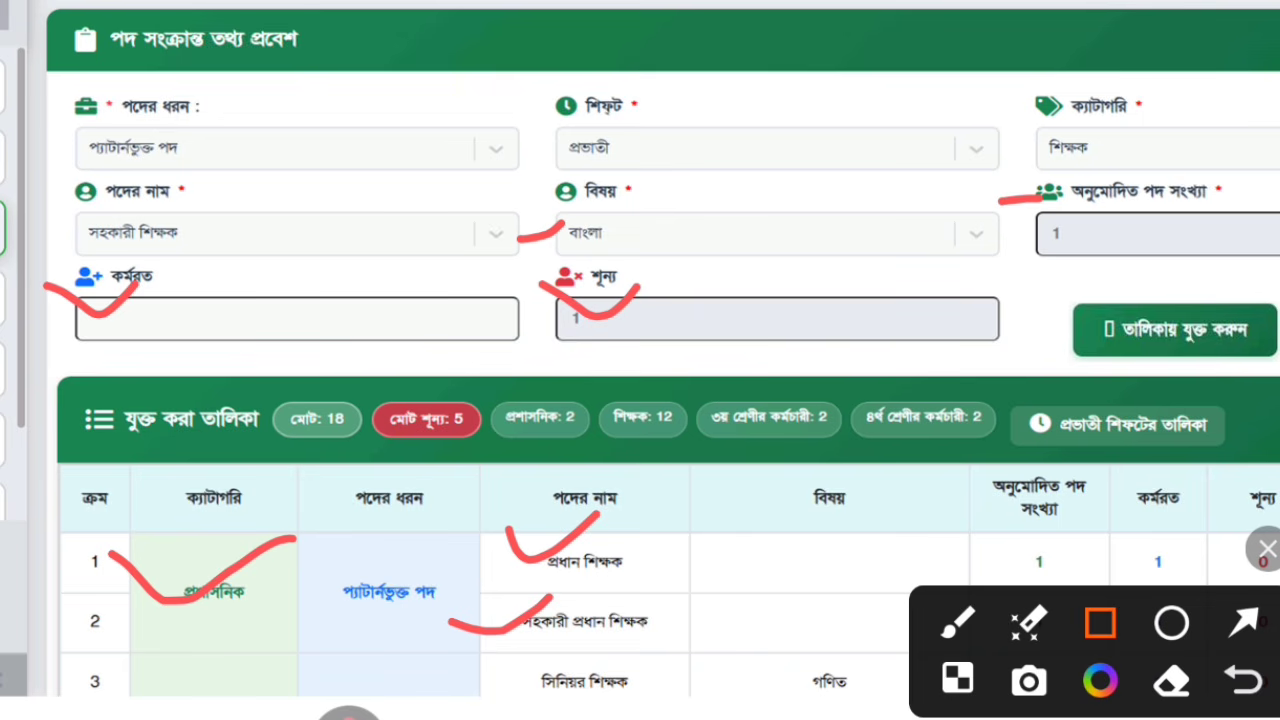
pyautogui.moveTo(1000, 56); pyautogui.dragTo(1211, 69)
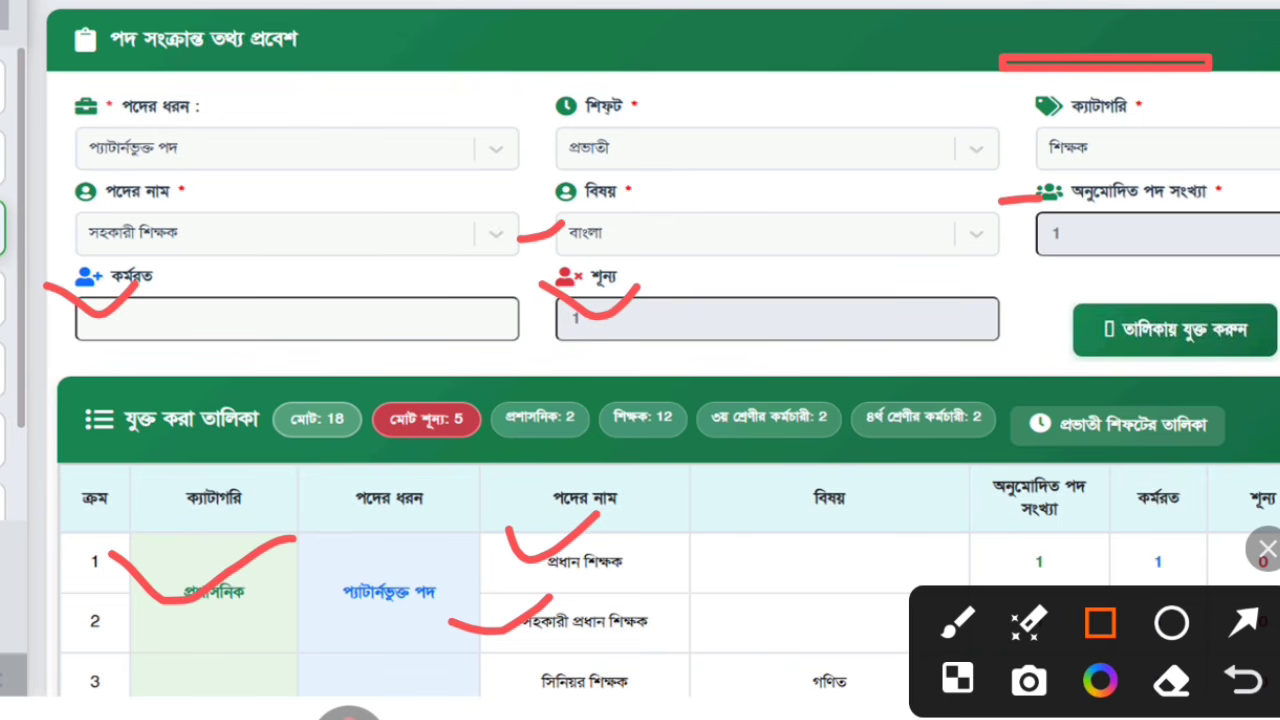
pyautogui.click(1244, 681)
pyautogui.moveTo(992, 70); pyautogui.dragTo(1278, 185)
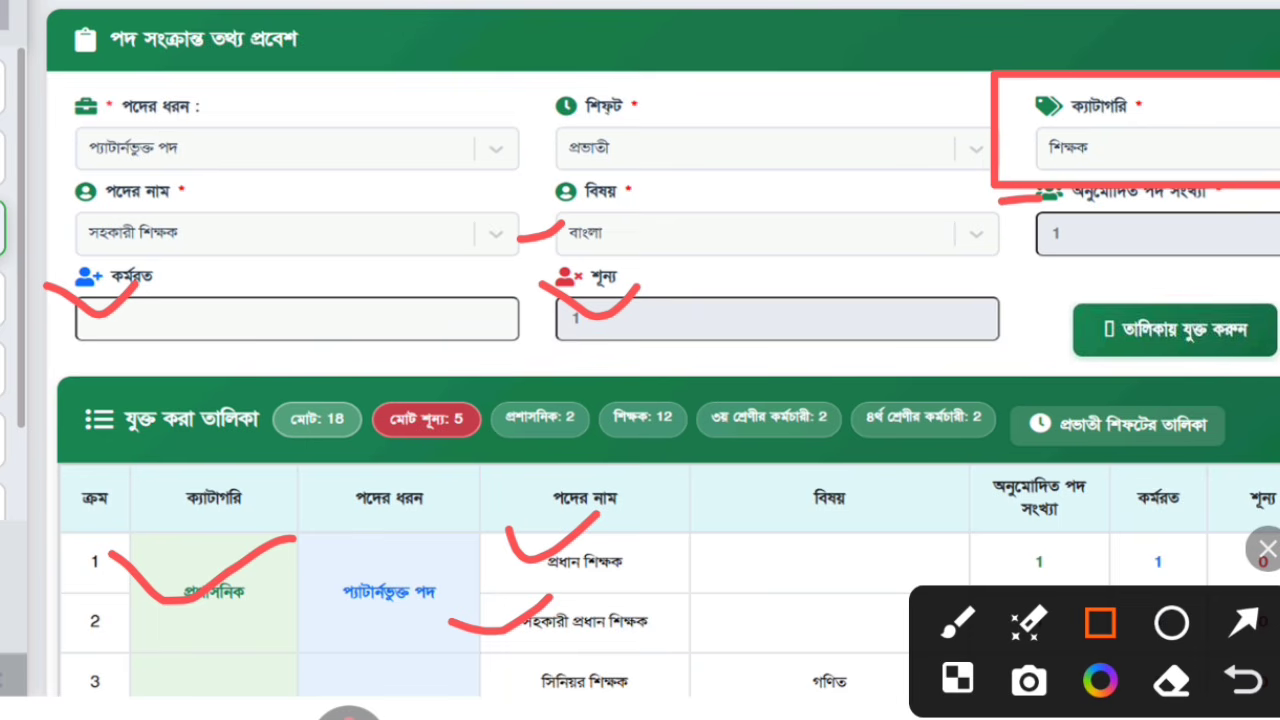
pyautogui.moveTo(1100, 651); pyautogui.dragTo(252, 651)
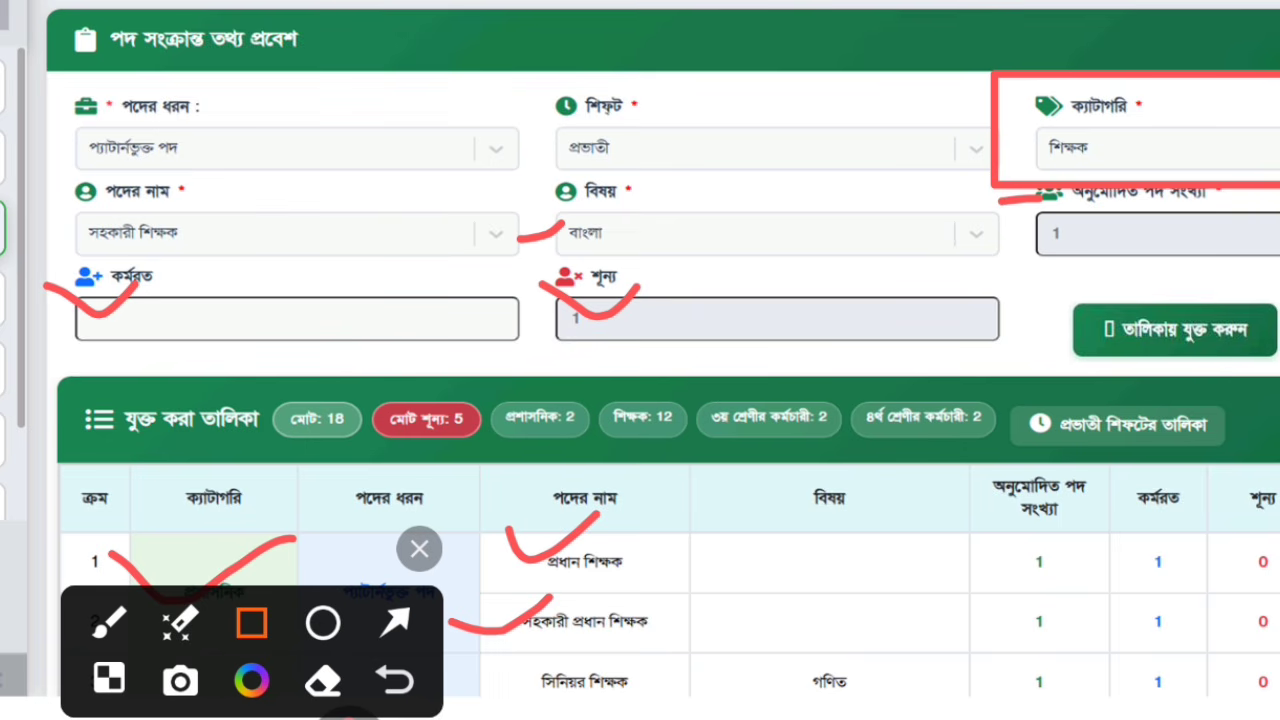
pyautogui.click(419, 549)
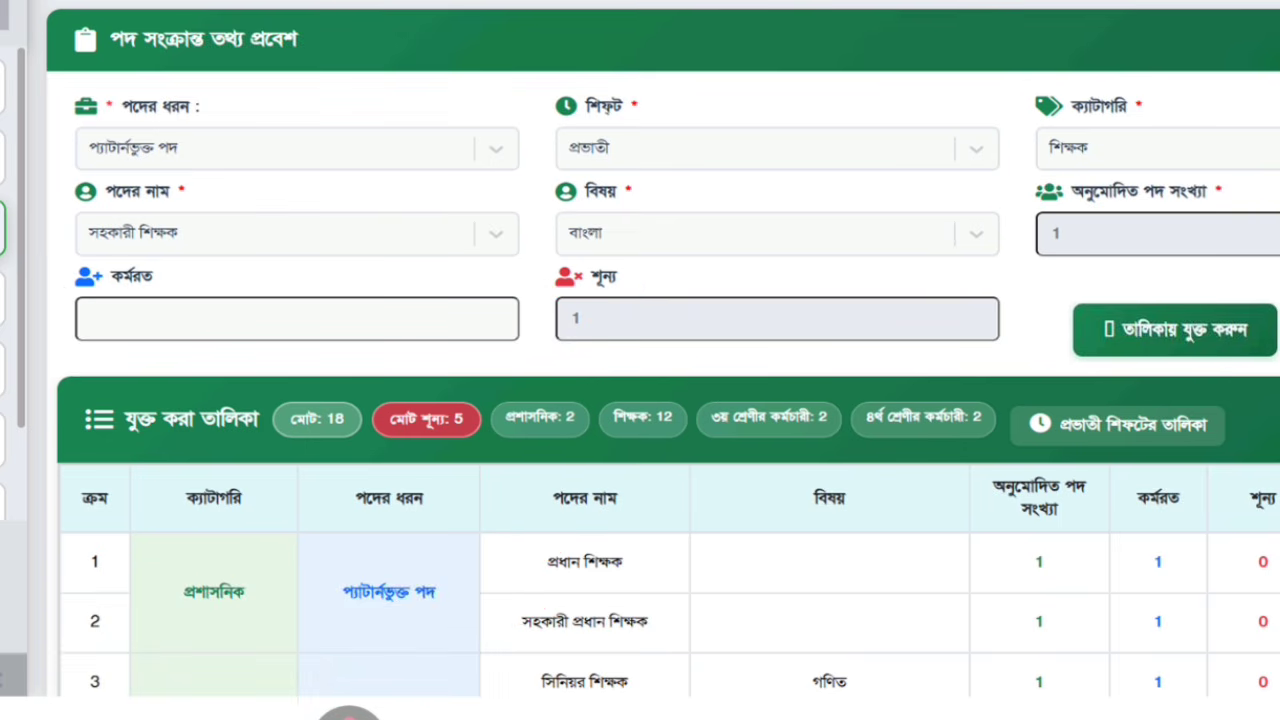
# Mark the নাম (বাংলা) label with a small red rectangle in the স্বয়ংক্রিয় তথ্য section of the third-step teacher form
pyautogui.scroll(-3, 349, 716)
pyautogui.scroll(-8, 349, 716)
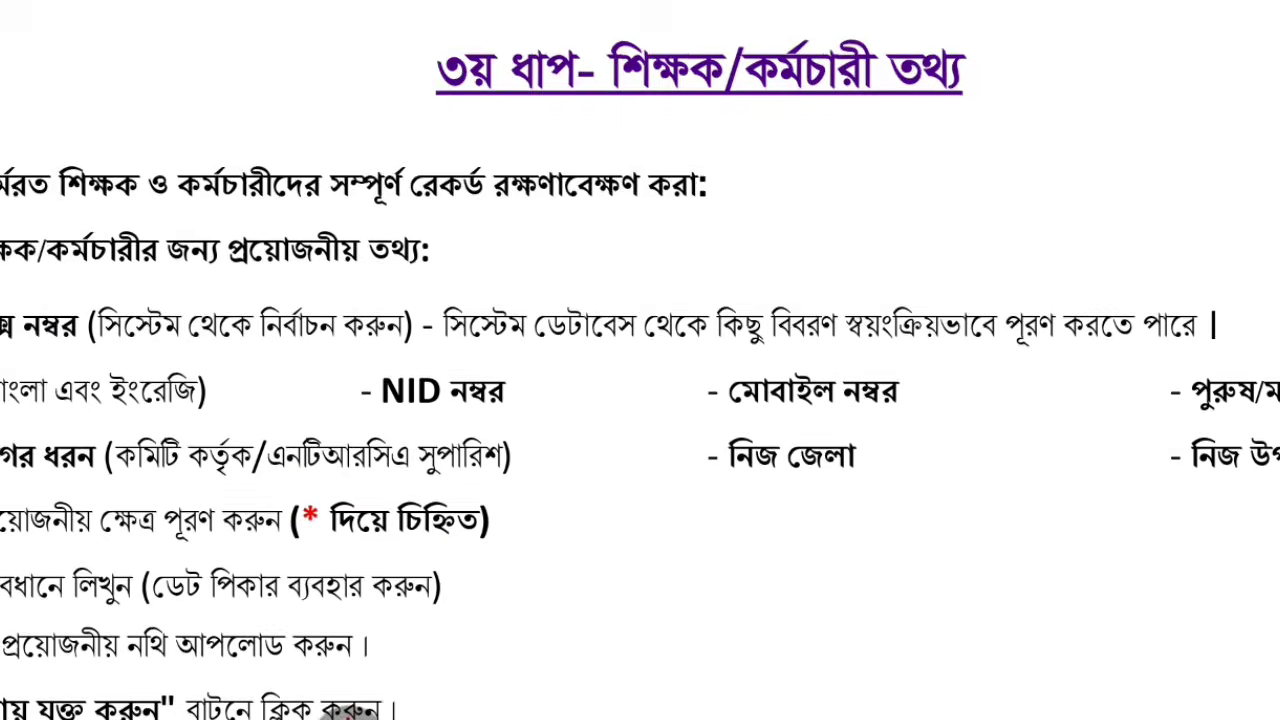
pyautogui.scroll(2, 349, 716)
pyautogui.scroll(7, 349, 716)
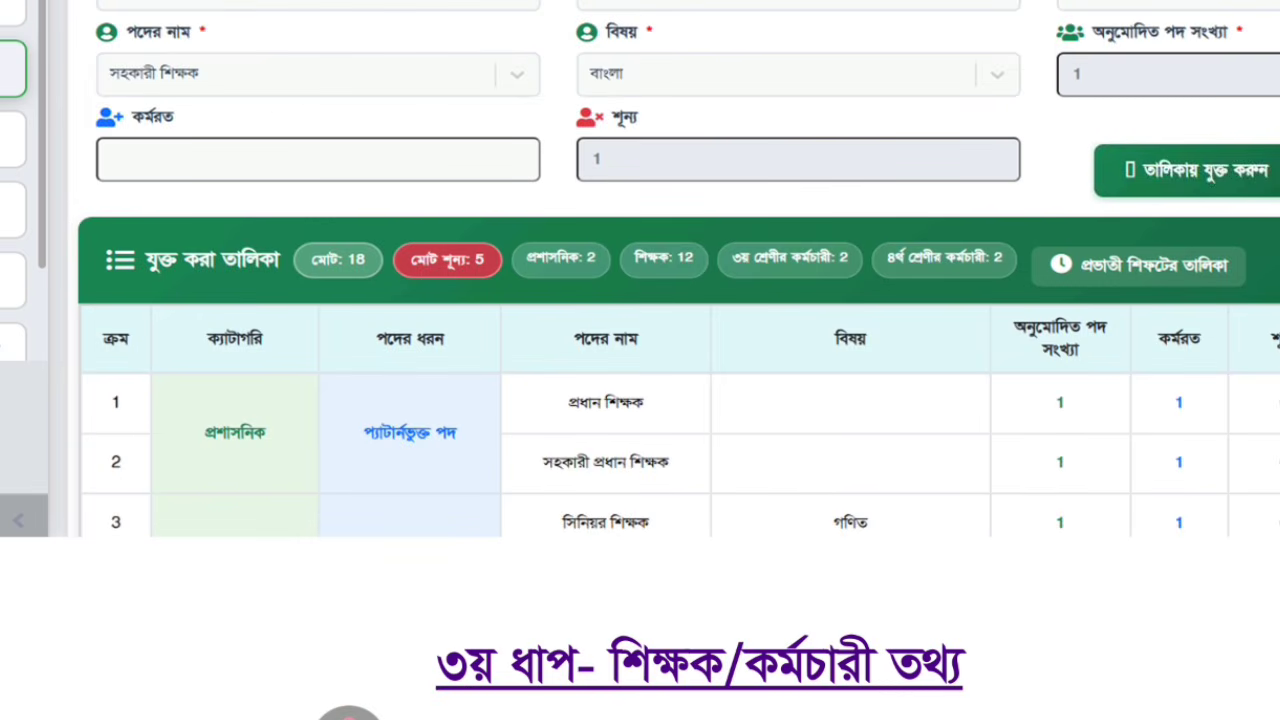
pyautogui.click(349, 716)
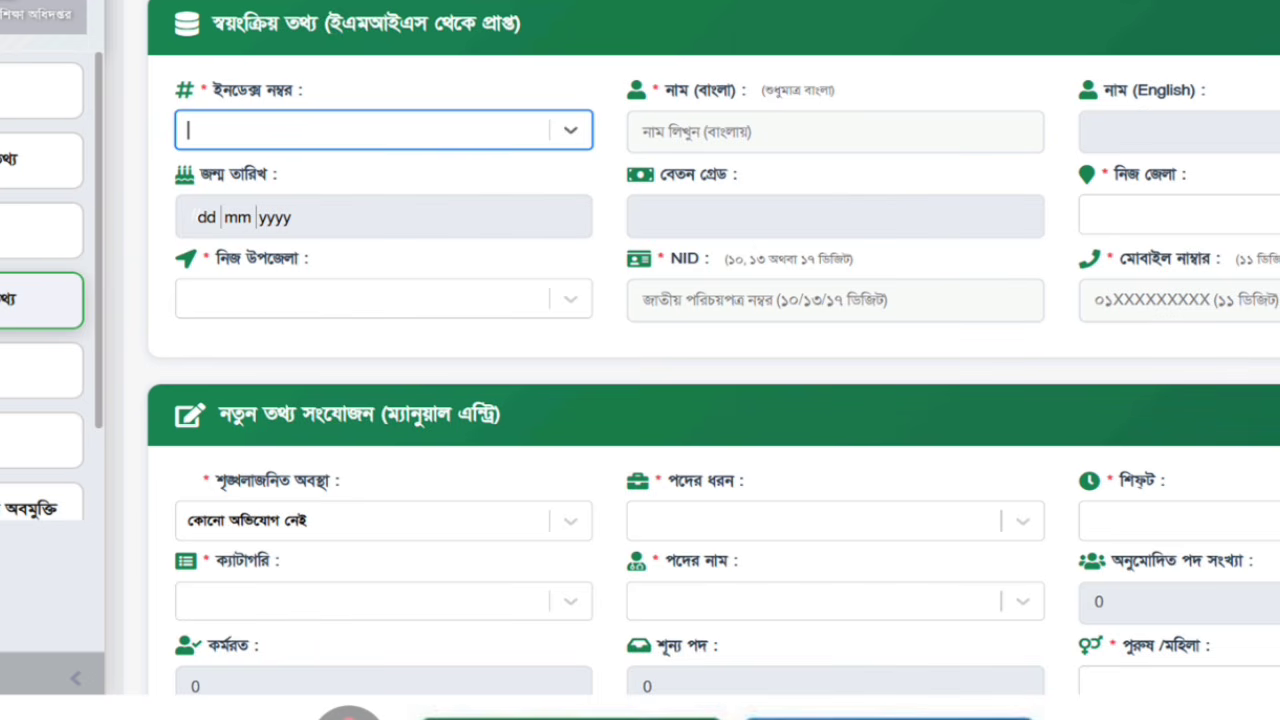
pyautogui.click(349, 714)
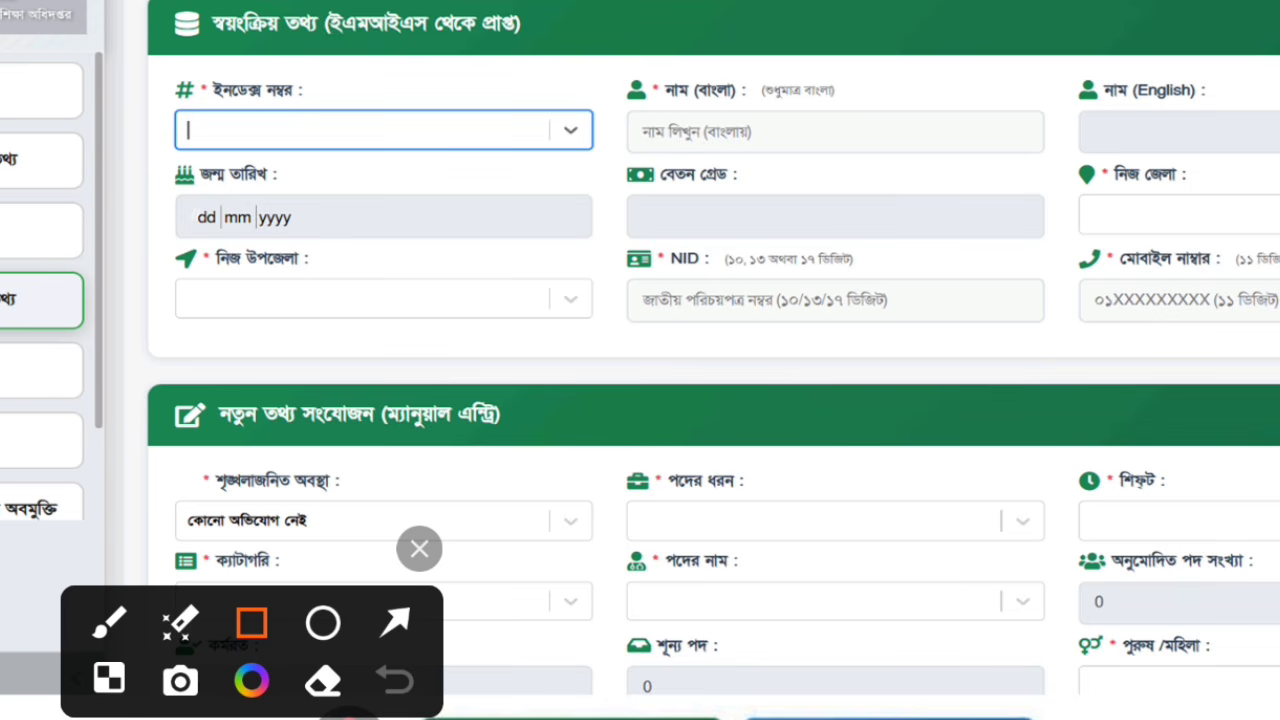
pyautogui.moveTo(595, 117); pyautogui.dragTo(676, 75)
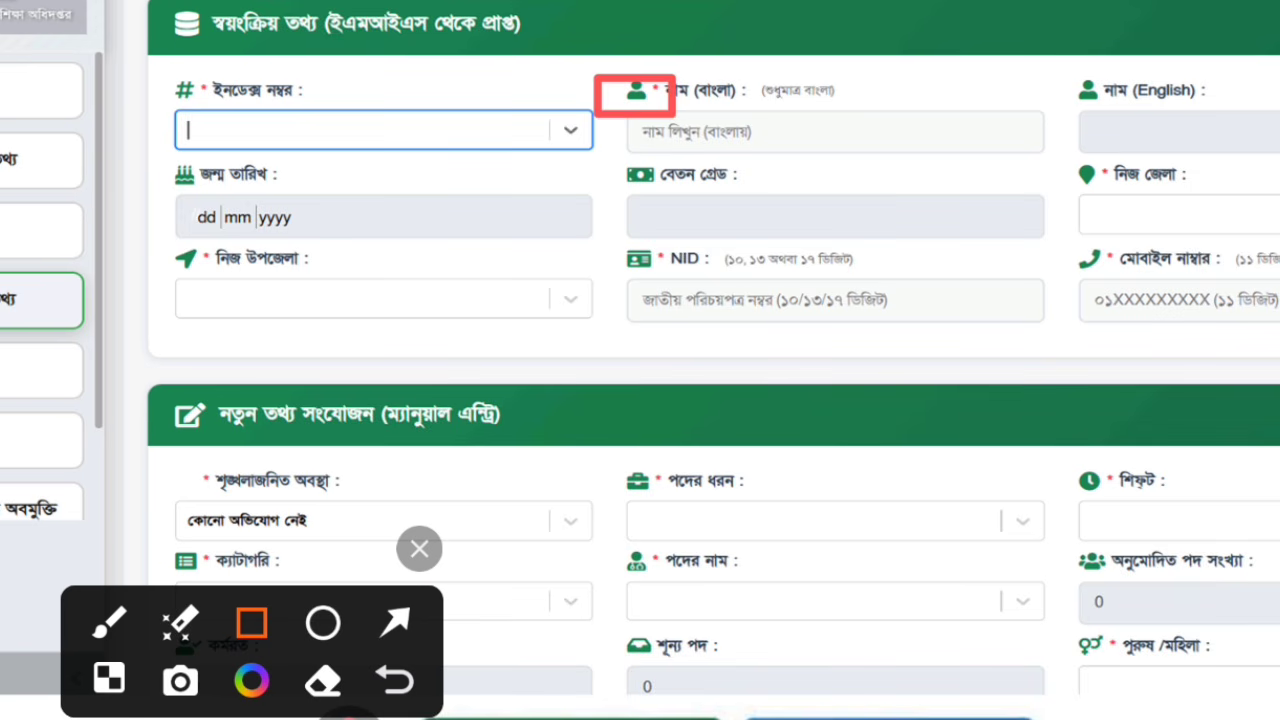
pyautogui.click(349, 713)
pyautogui.click(349, 692)
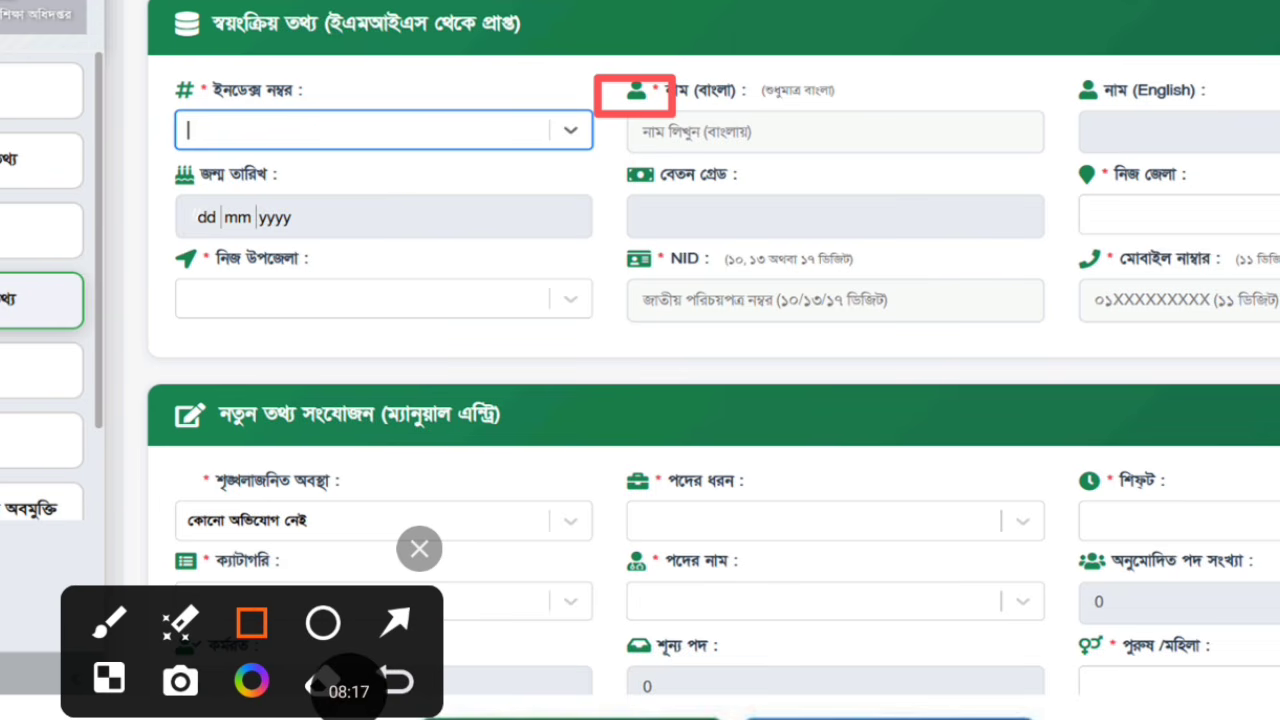
# Brush red strokes on the English name, birth date, pay grade, home district, home upazila, NID and mobile number fields, and clear the markup
pyautogui.click(109, 623)
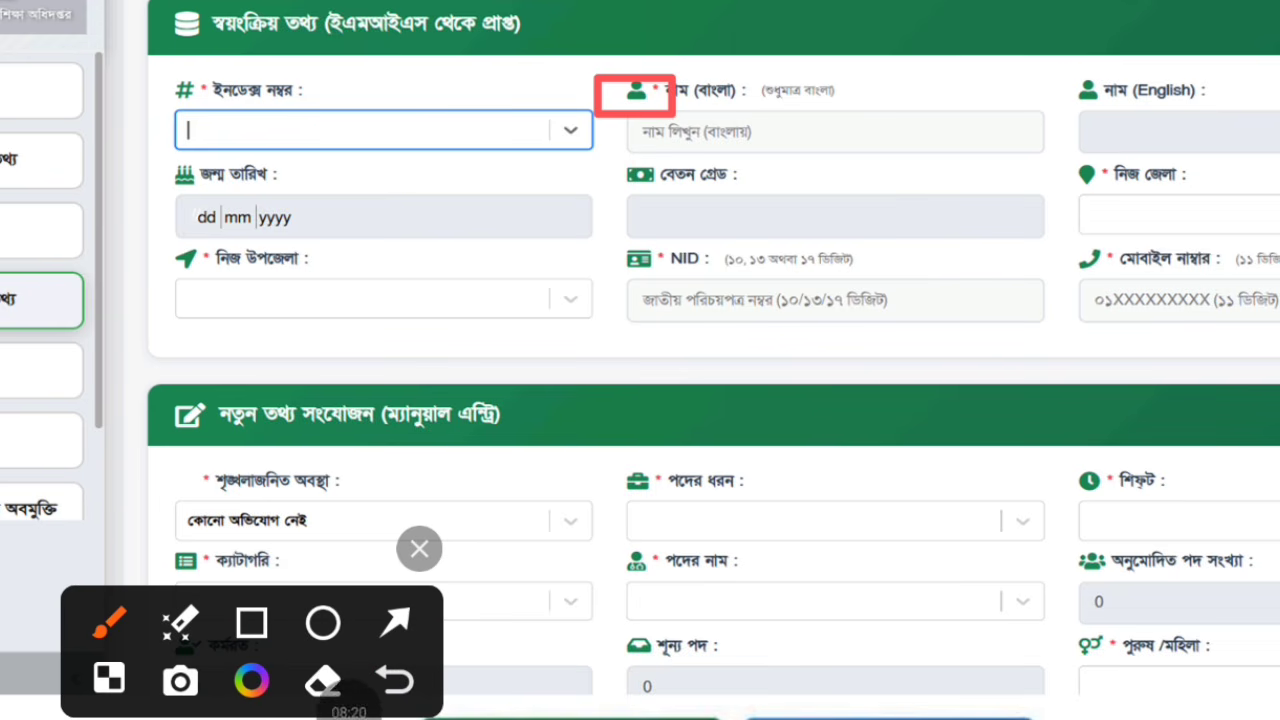
pyautogui.moveTo(1028, 113); pyautogui.dragTo(1094, 68)
pyautogui.moveTo(134, 231); pyautogui.dragTo(265, 186)
pyautogui.moveTo(612, 223); pyautogui.dragTo(746, 172)
pyautogui.moveTo(1065, 220); pyautogui.dragTo(1193, 183)
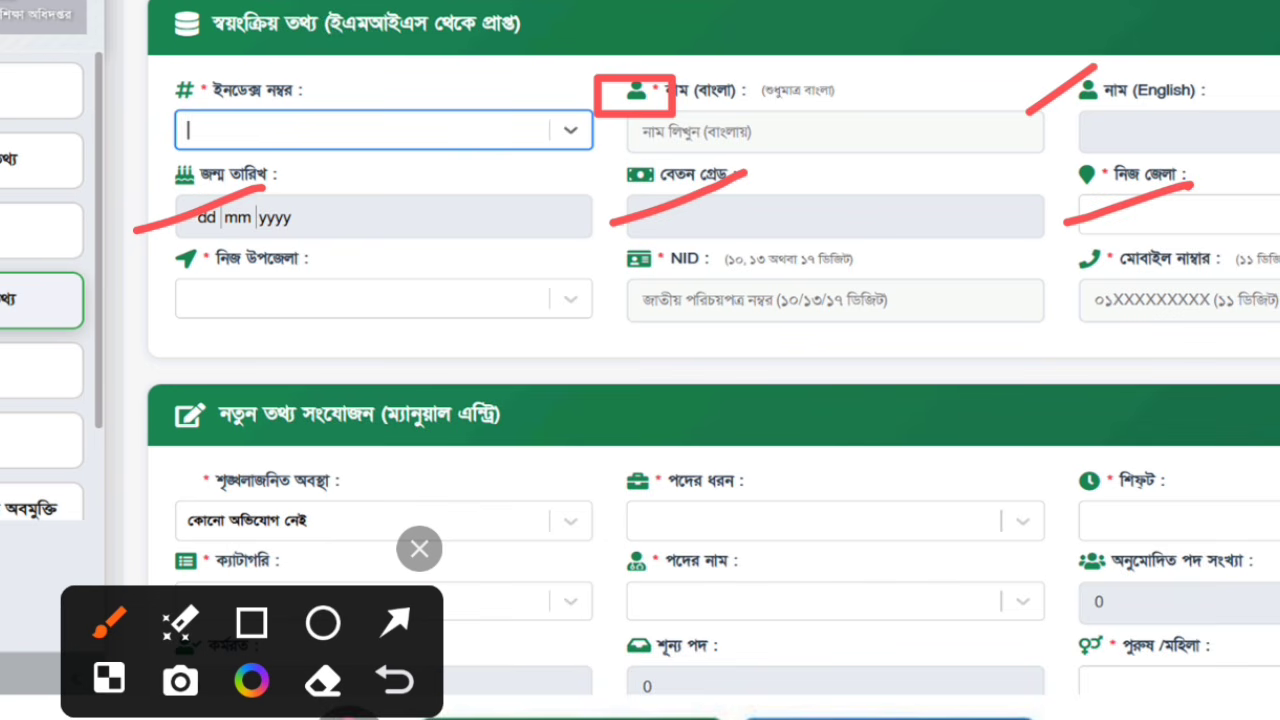
pyautogui.moveTo(152, 332); pyautogui.dragTo(310, 277)
pyautogui.moveTo(668, 334); pyautogui.dragTo(778, 286)
pyautogui.moveTo(1093, 326); pyautogui.dragTo(1202, 278)
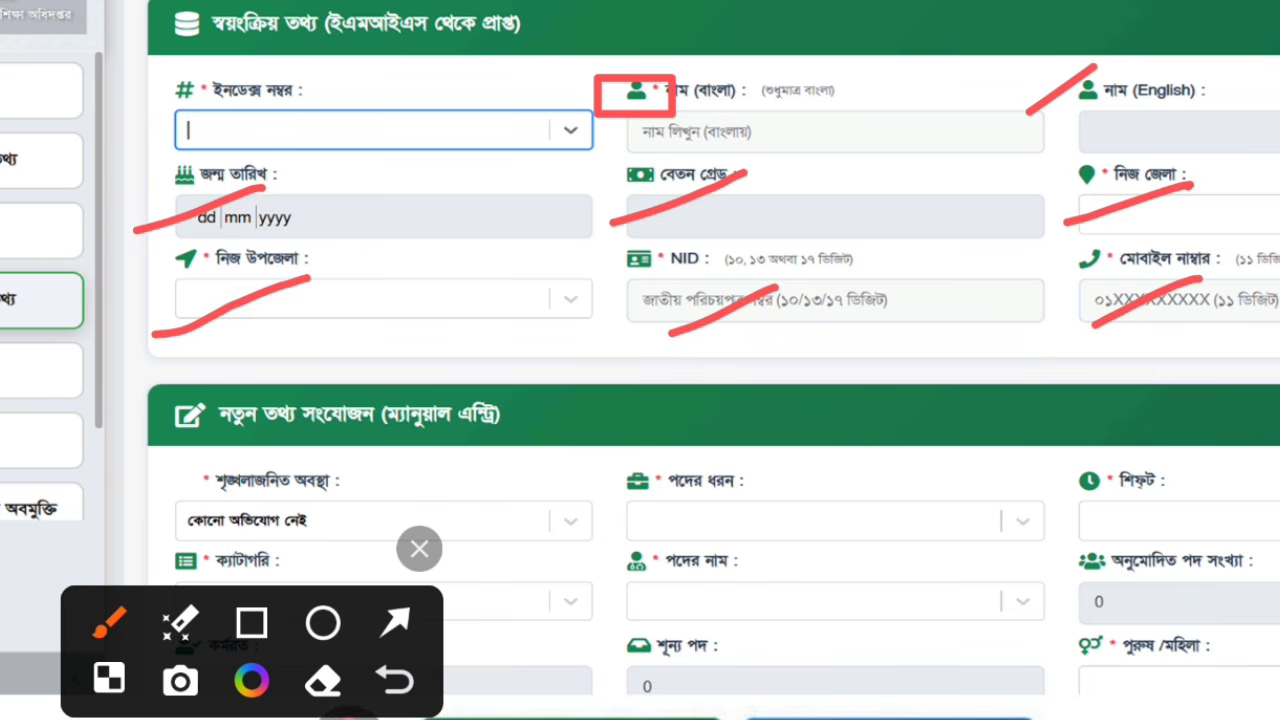
pyautogui.click(419, 548)
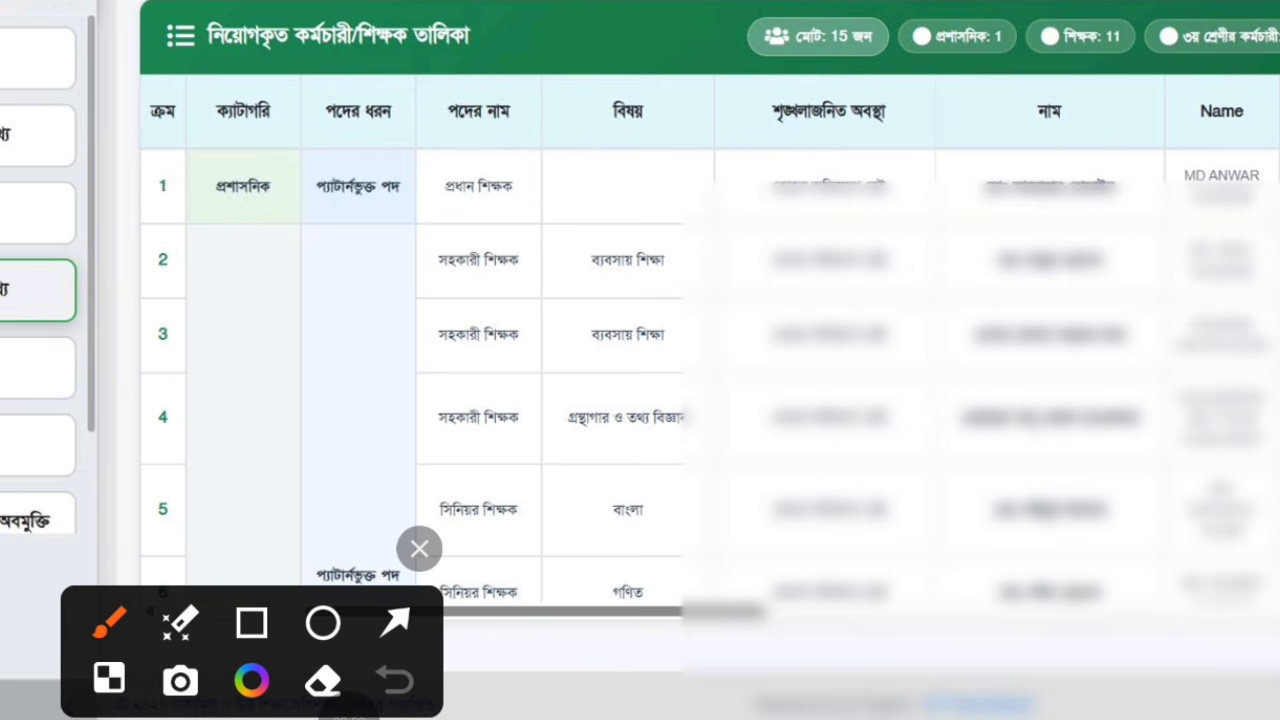
# Outline the নিয়োগকৃত কর্মচারী/শিক্ষক তালিকা table with a red rectangle, and clear the markup
pyautogui.click(252, 623)
pyautogui.moveTo(178, 70)
pyautogui.mouseDown()
pyautogui.moveTo(309, 163)
pyautogui.moveTo(1120, 529)
pyautogui.moveTo(1278, 560)
pyautogui.moveTo(1278, 600)
pyautogui.mouseUp()
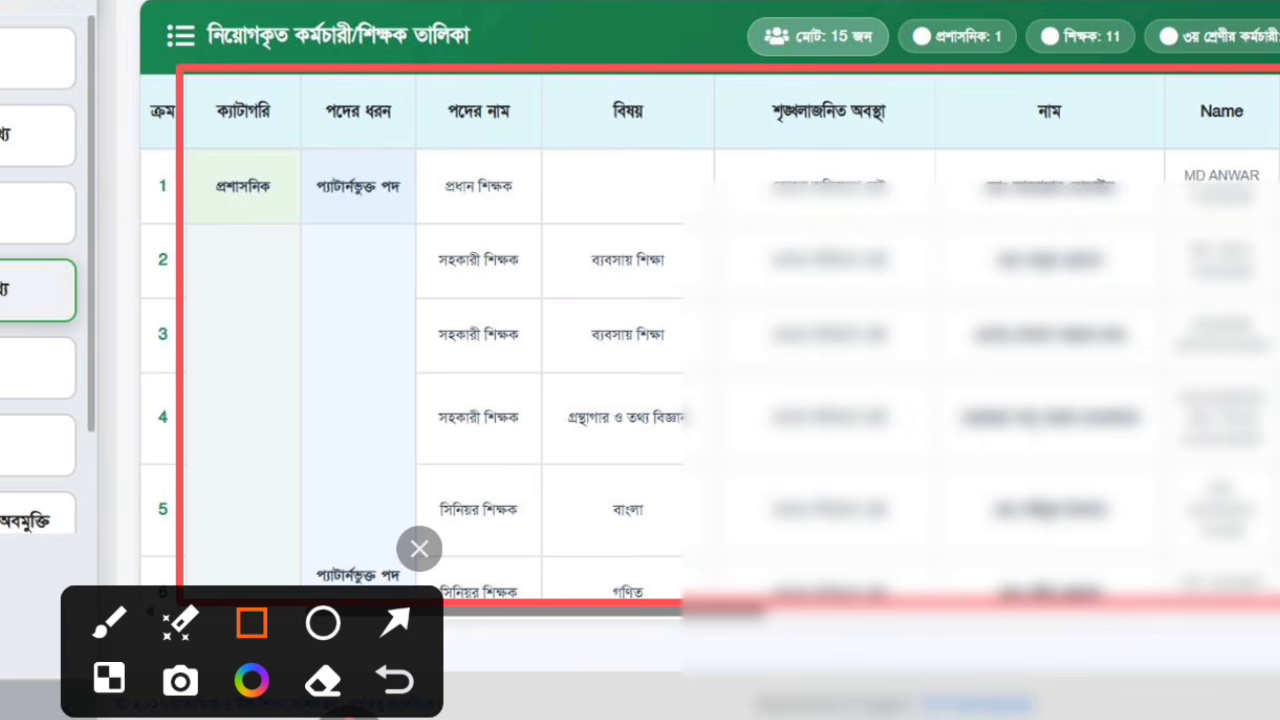
pyautogui.click(419, 548)
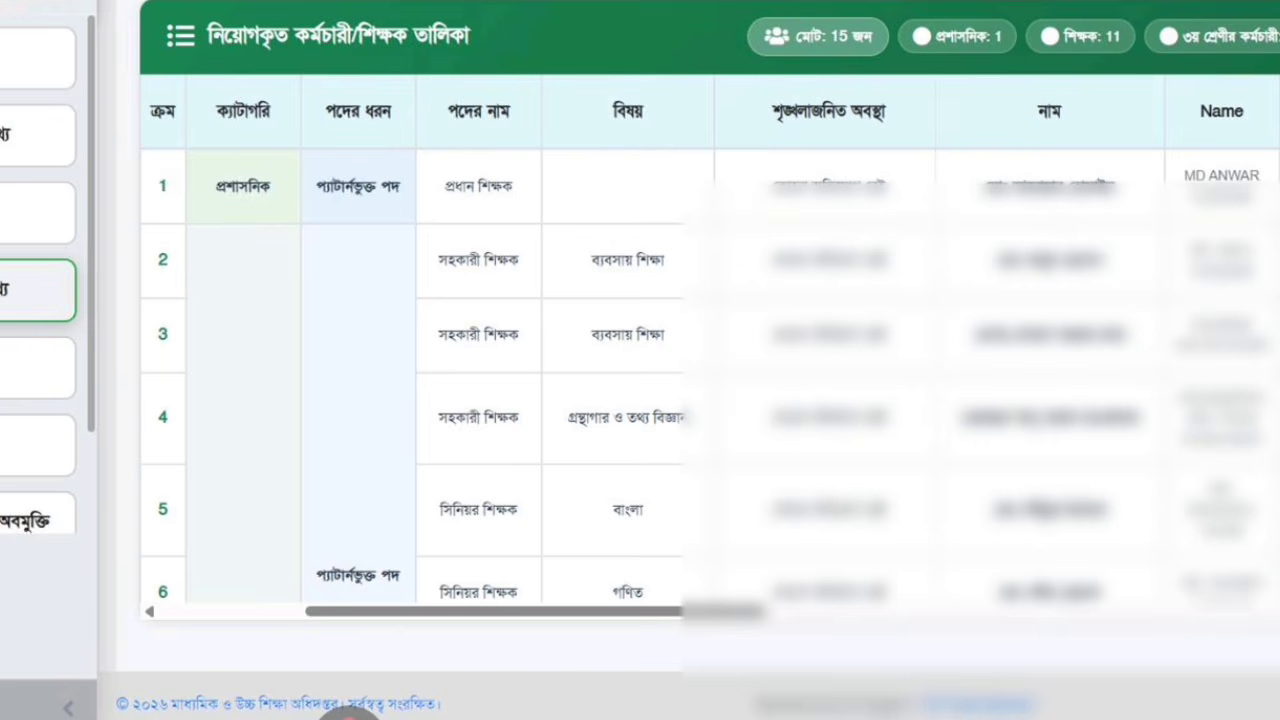
# Outline the স্বামী/স্ত্রীর কর্মস্থল entry in the DSHE navigation list with a red rectangle, and clear the markup
pyautogui.click(349, 712)
pyautogui.click(226, 689)
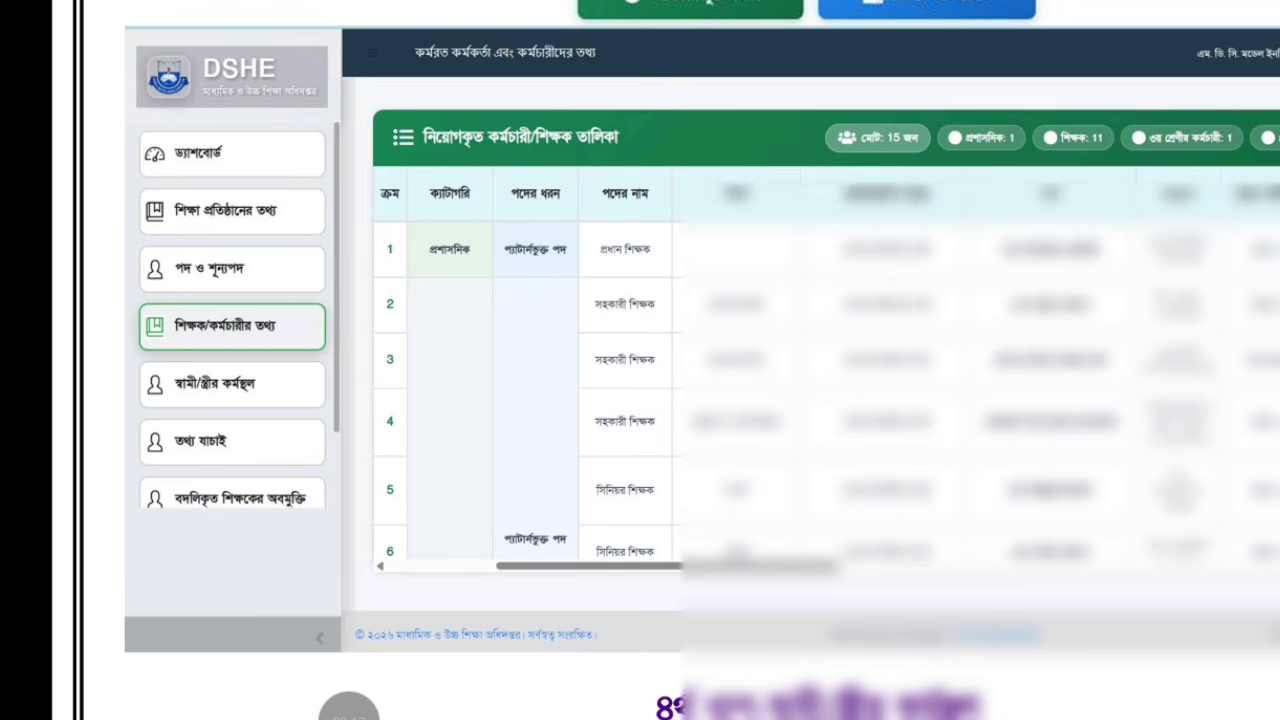
pyautogui.click(349, 712)
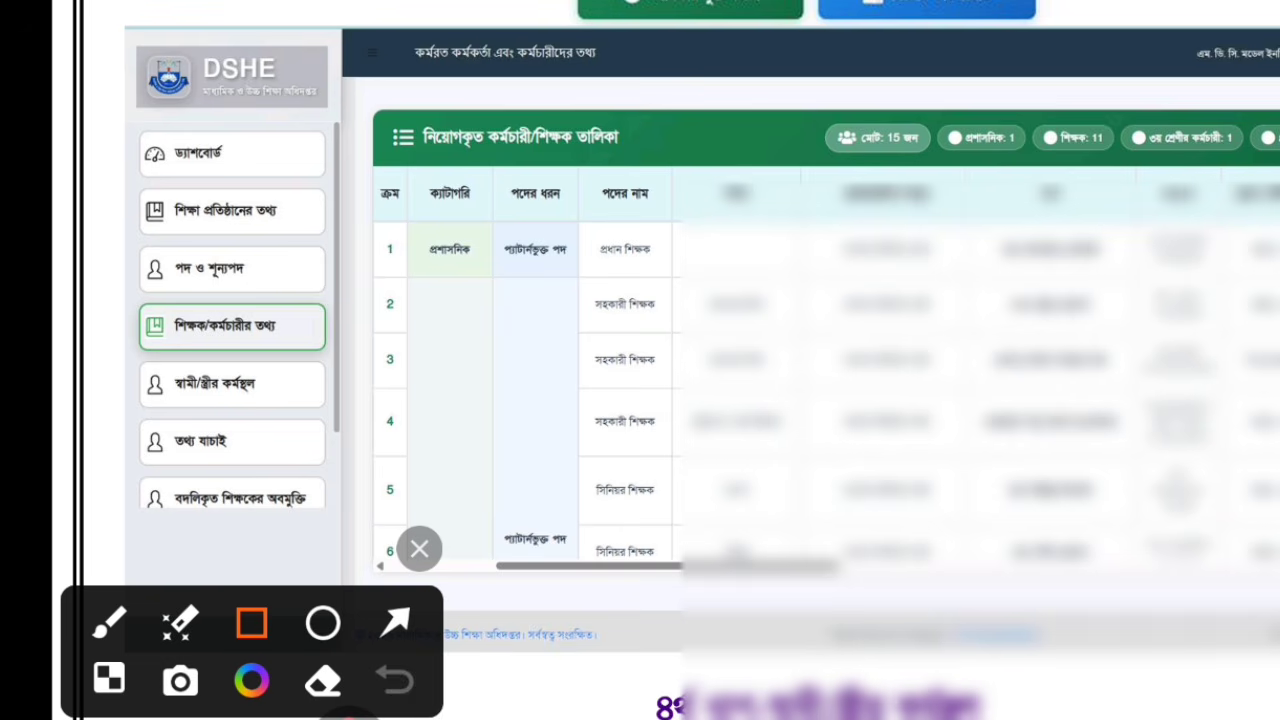
pyautogui.moveTo(130, 350); pyautogui.dragTo(332, 428)
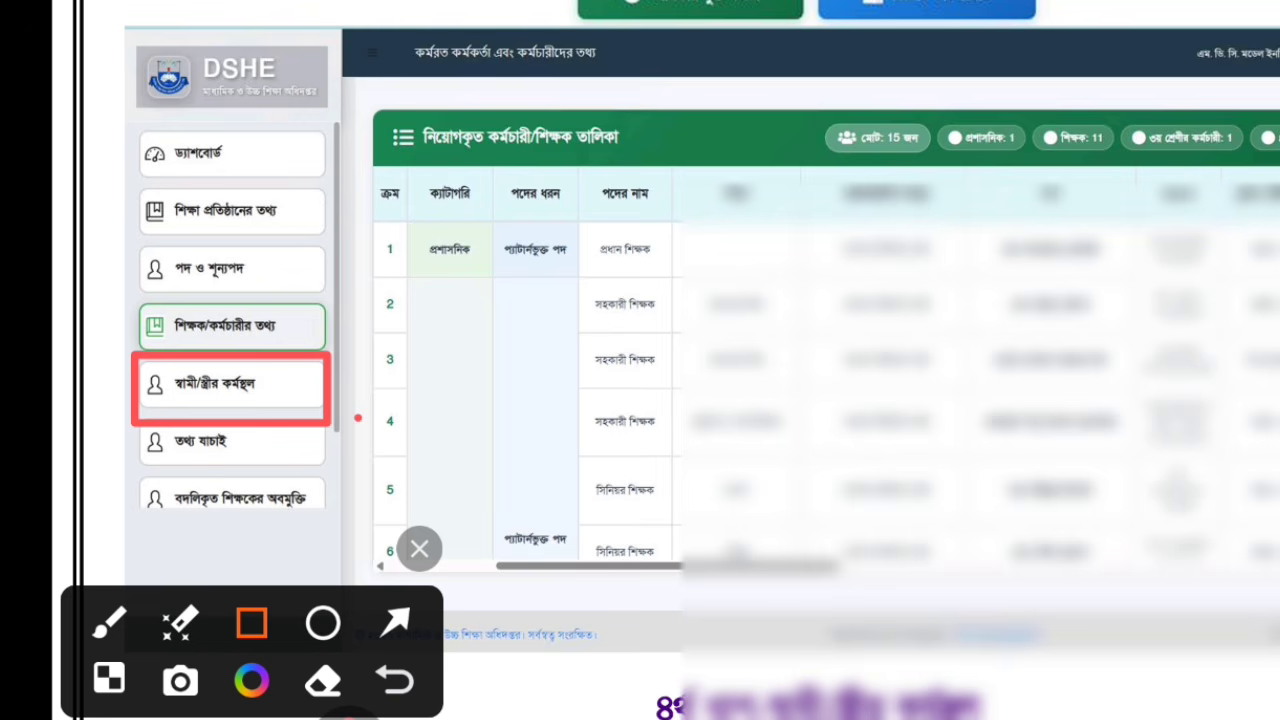
pyautogui.click(419, 548)
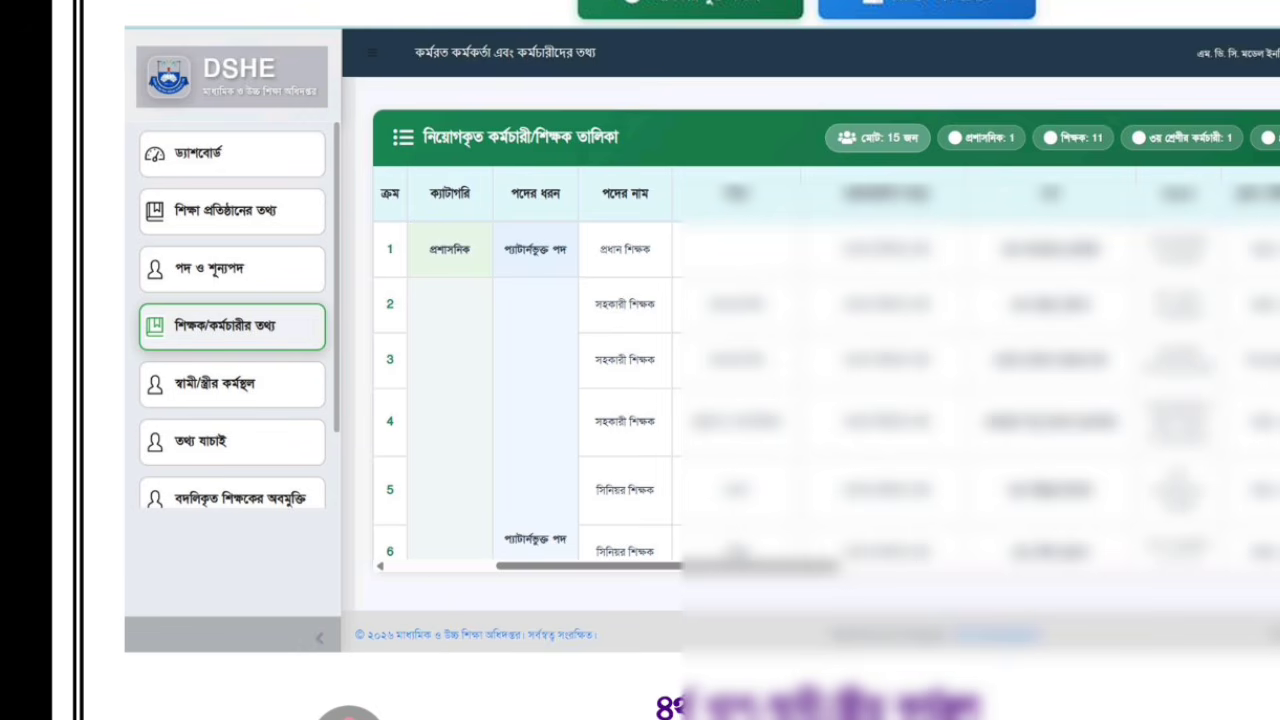
# Brush a red diagonal stroke across the সরকারি card in the কর্মস্থলের ধরণ section
pyautogui.click(349, 712)
pyautogui.click(226, 691)
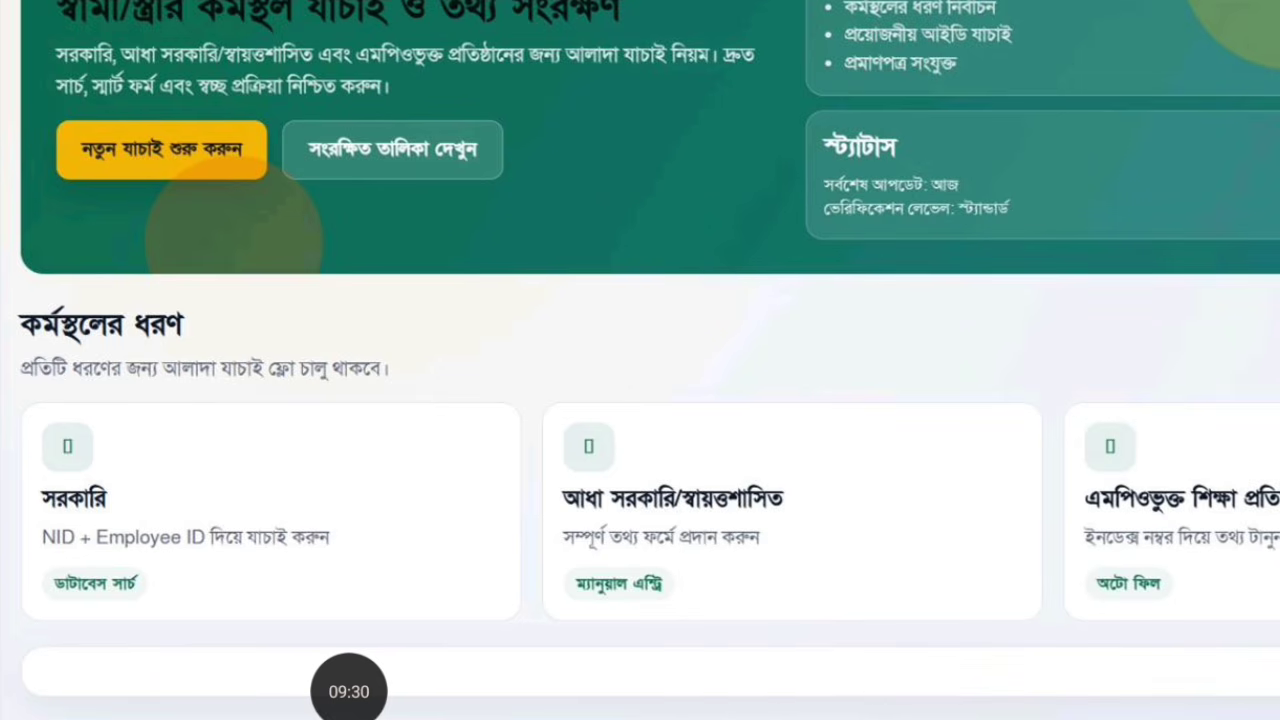
pyautogui.scroll(1, 640, 360)
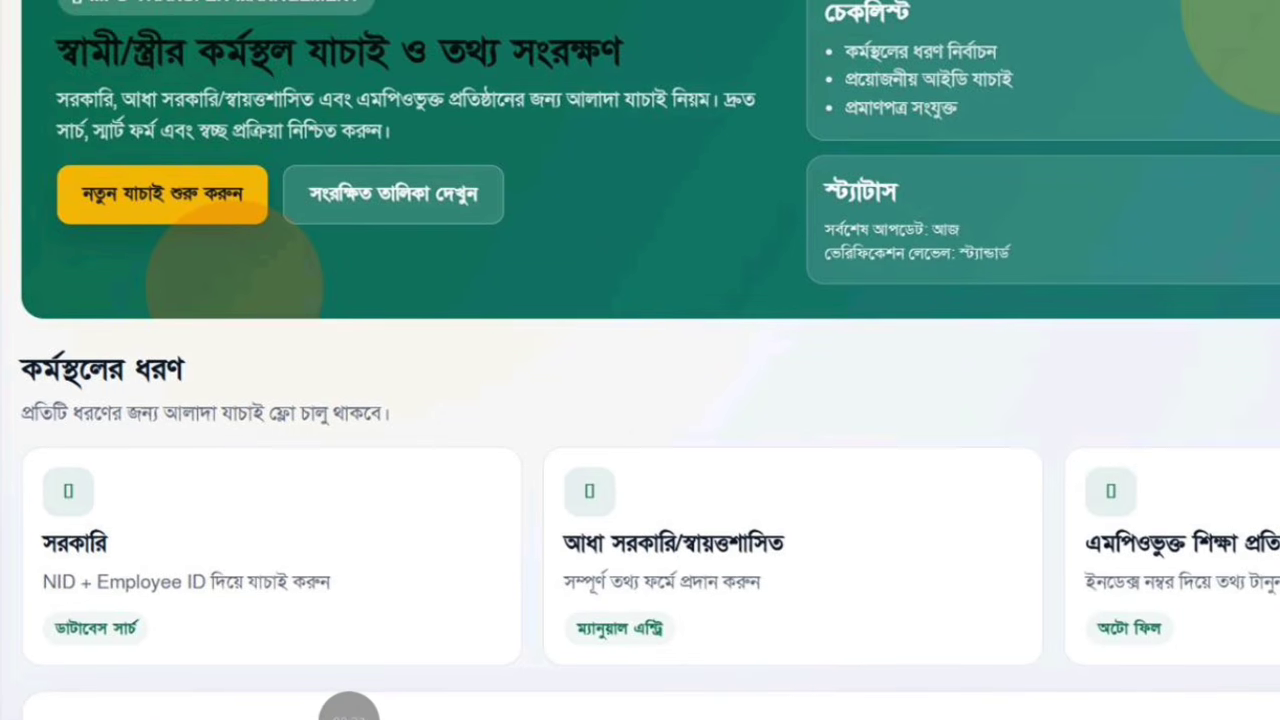
pyautogui.scroll(-3, 640, 360)
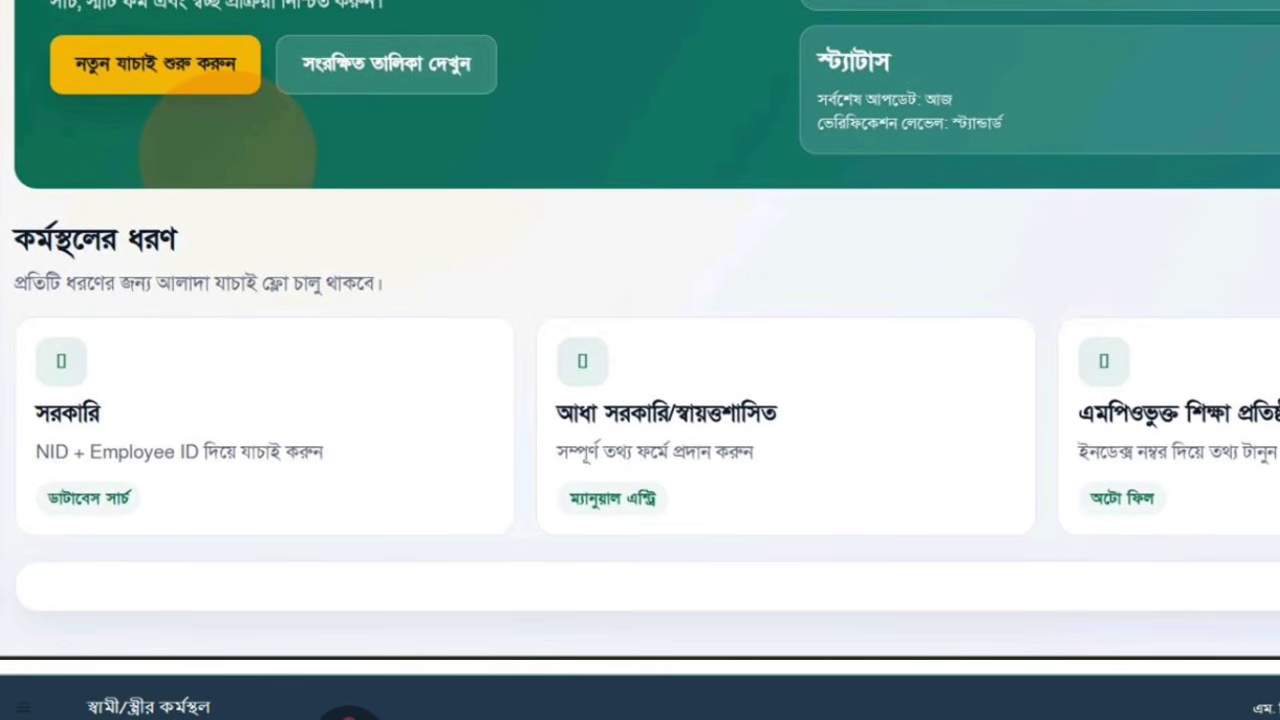
pyautogui.click(348, 714)
pyautogui.moveTo(252, 652); pyautogui.dragTo(606, 652)
pyautogui.click(463, 623)
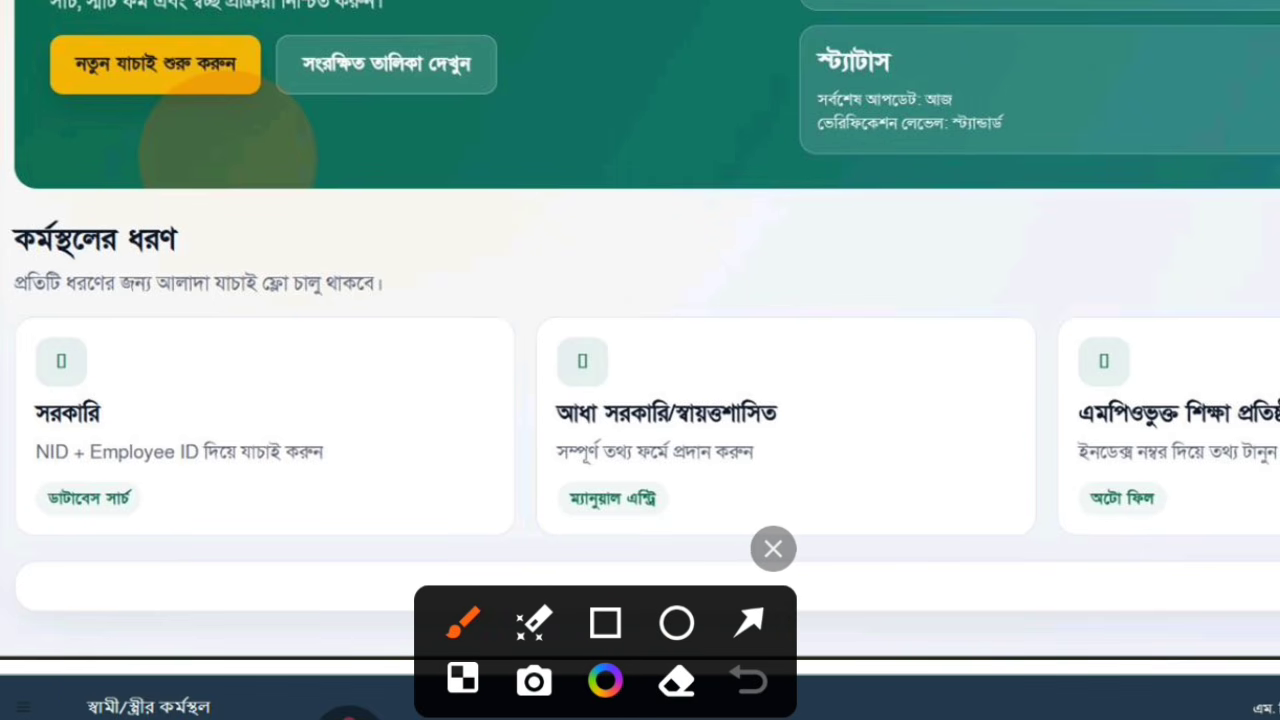
pyautogui.moveTo(2, 478); pyautogui.dragTo(108, 362)
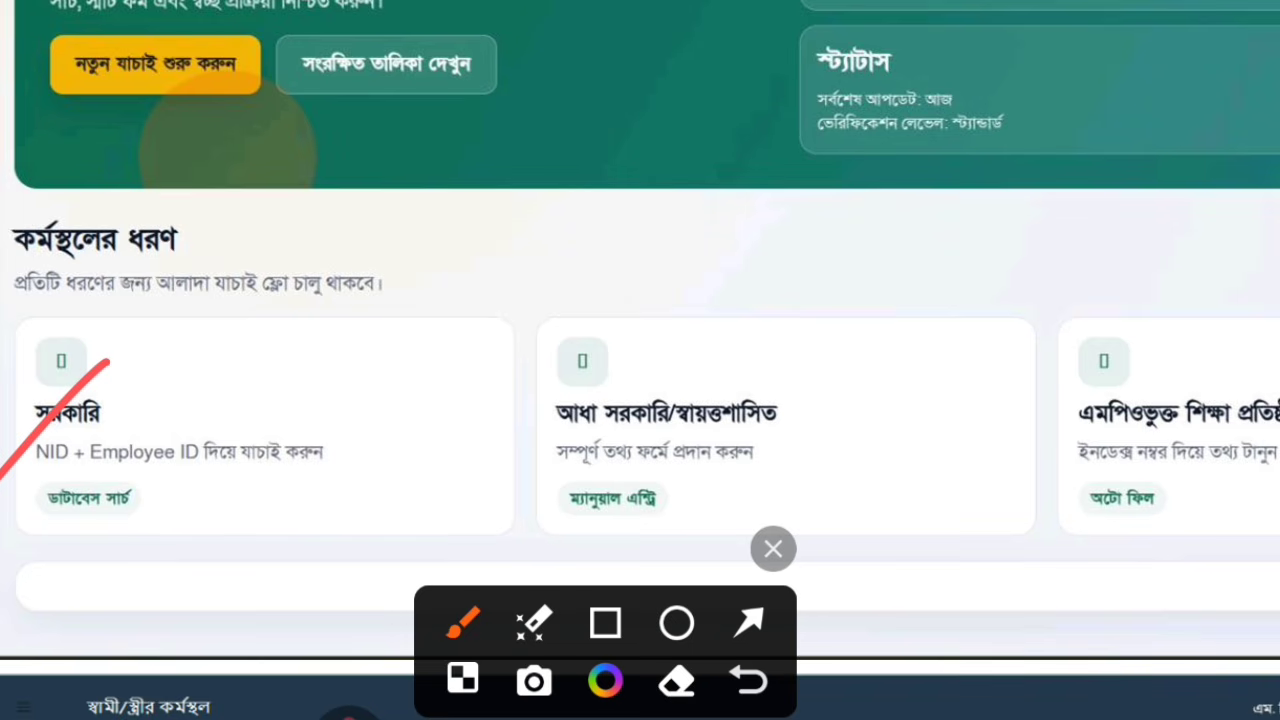
# Outline the আধা সরকারি/স্বায়ত্তশাসিত card and the adjacent এমপিওভুক্ত institution card with red rectangles, and clear the markup
pyautogui.click(605, 623)
pyautogui.moveTo(494, 320); pyautogui.dragTo(911, 532)
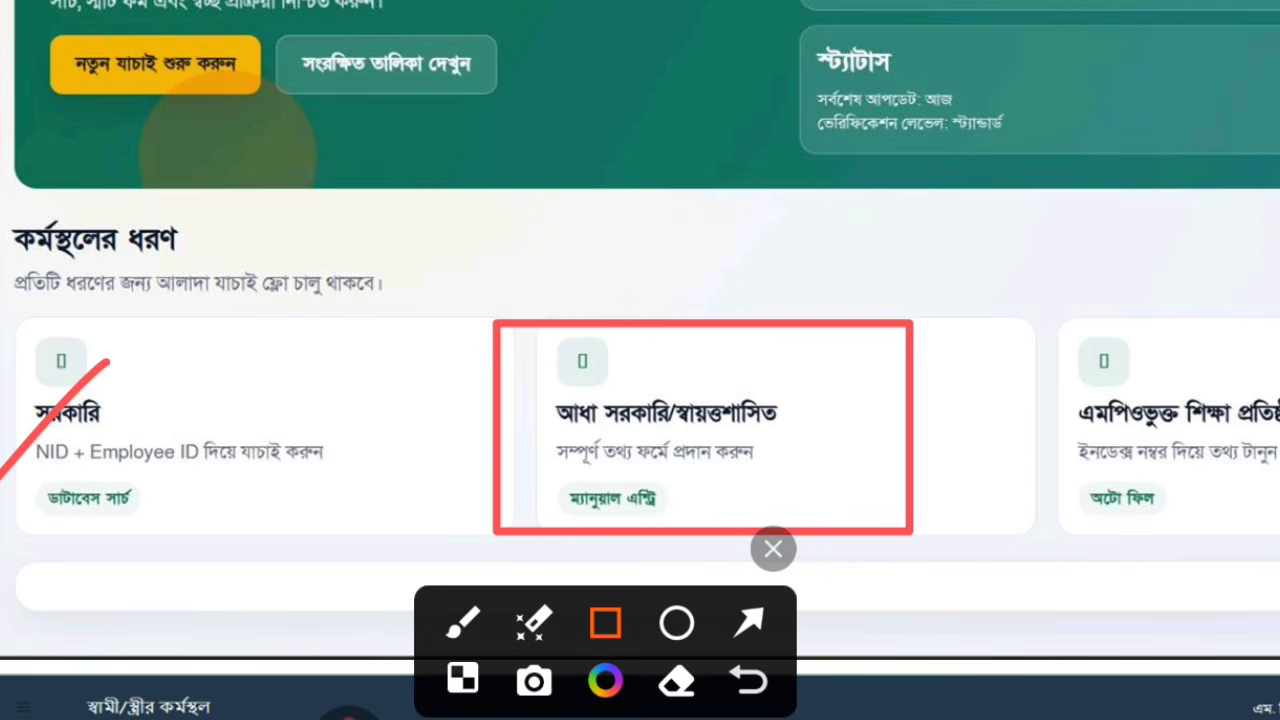
pyautogui.moveTo(1018, 304); pyautogui.dragTo(1279, 535)
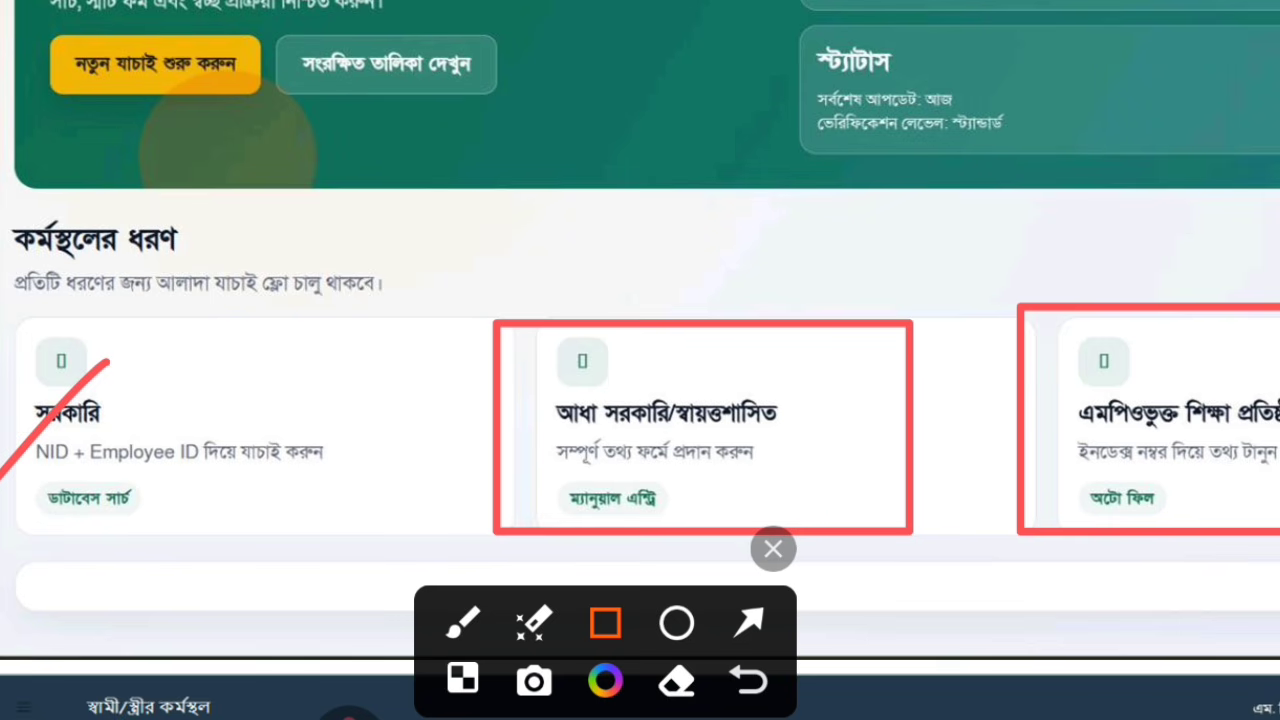
pyautogui.click(773, 549)
# Outline the সরকারি কর্মস্থল যাচাই form fields and the সংরক্ষণ করুন button with separate red rectangles, and clear the markup
pyautogui.click(349, 713)
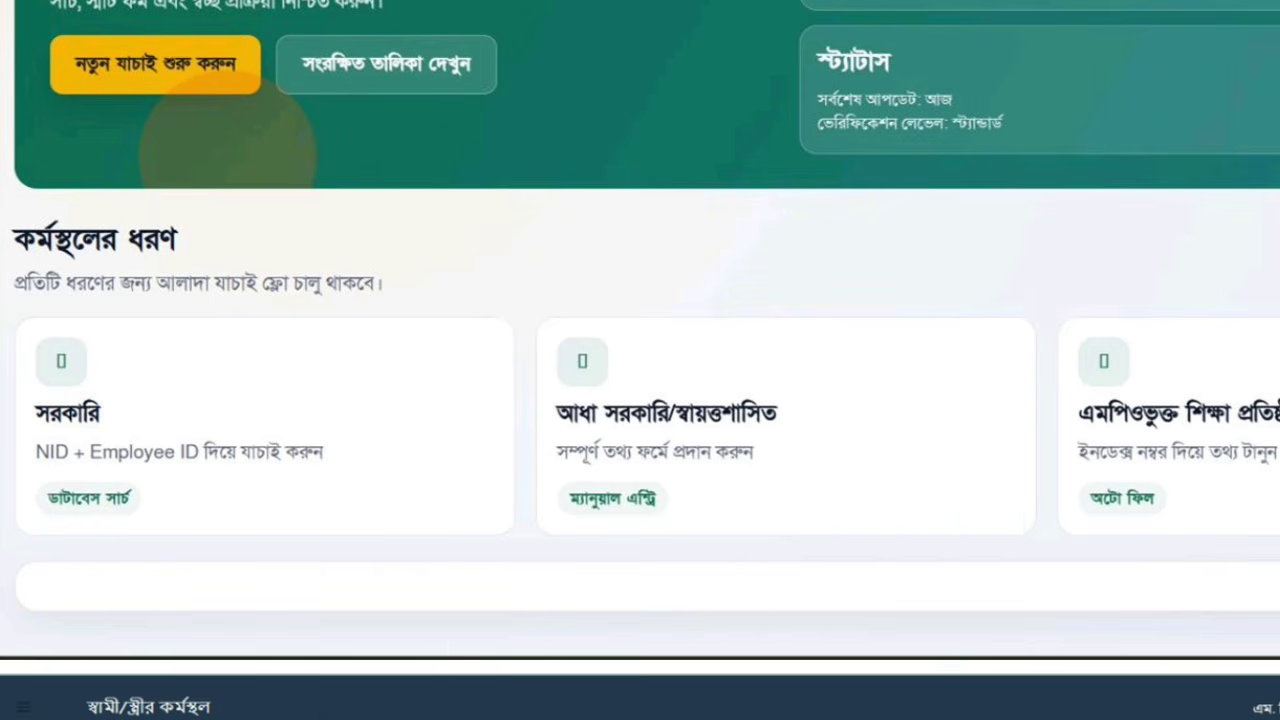
pyautogui.click(225, 690)
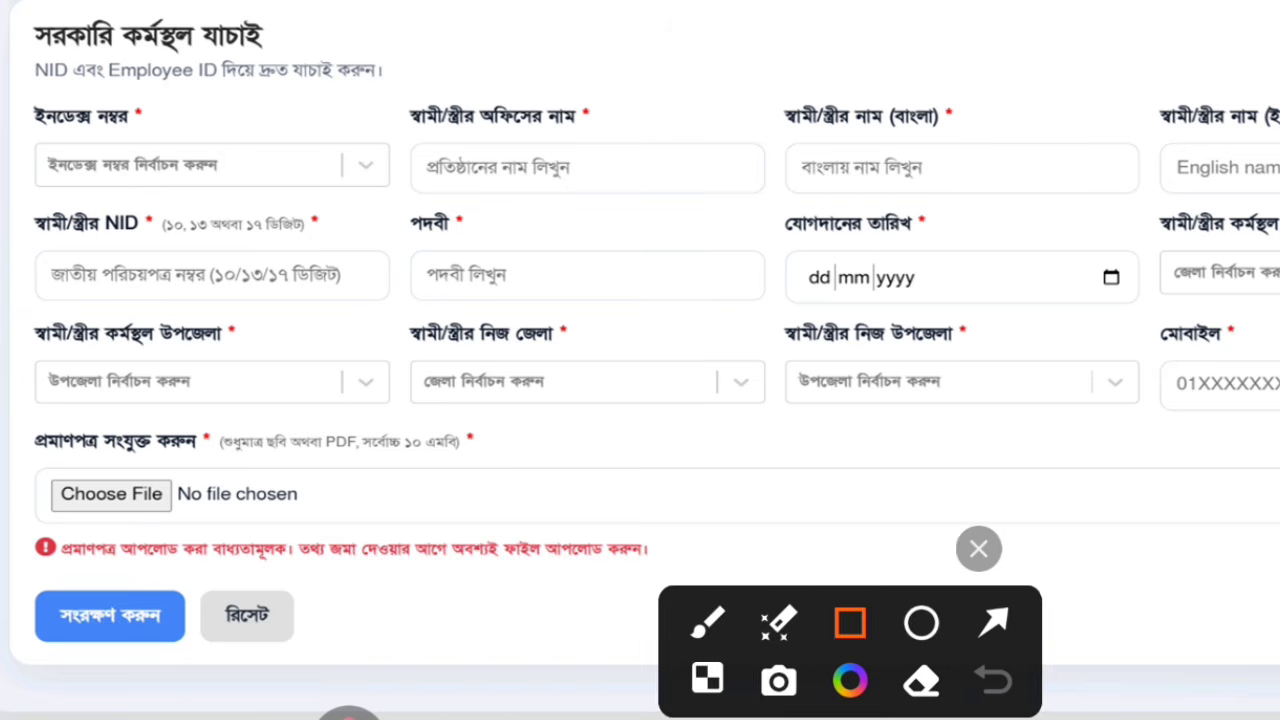
pyautogui.moveTo(5, 30)
pyautogui.mouseDown()
pyautogui.moveTo(429, 457)
pyautogui.moveTo(1270, 528)
pyautogui.moveTo(1278, 512)
pyautogui.mouseUp()
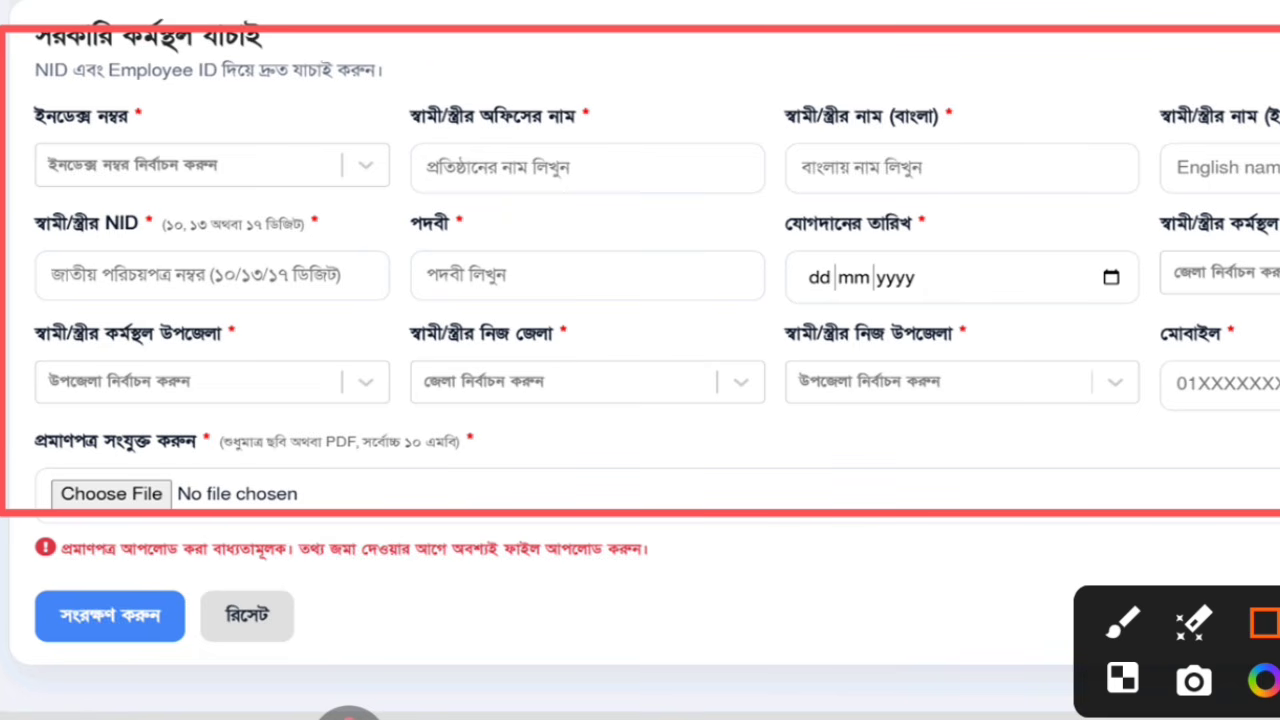
pyautogui.moveTo(13, 581); pyautogui.dragTo(232, 676)
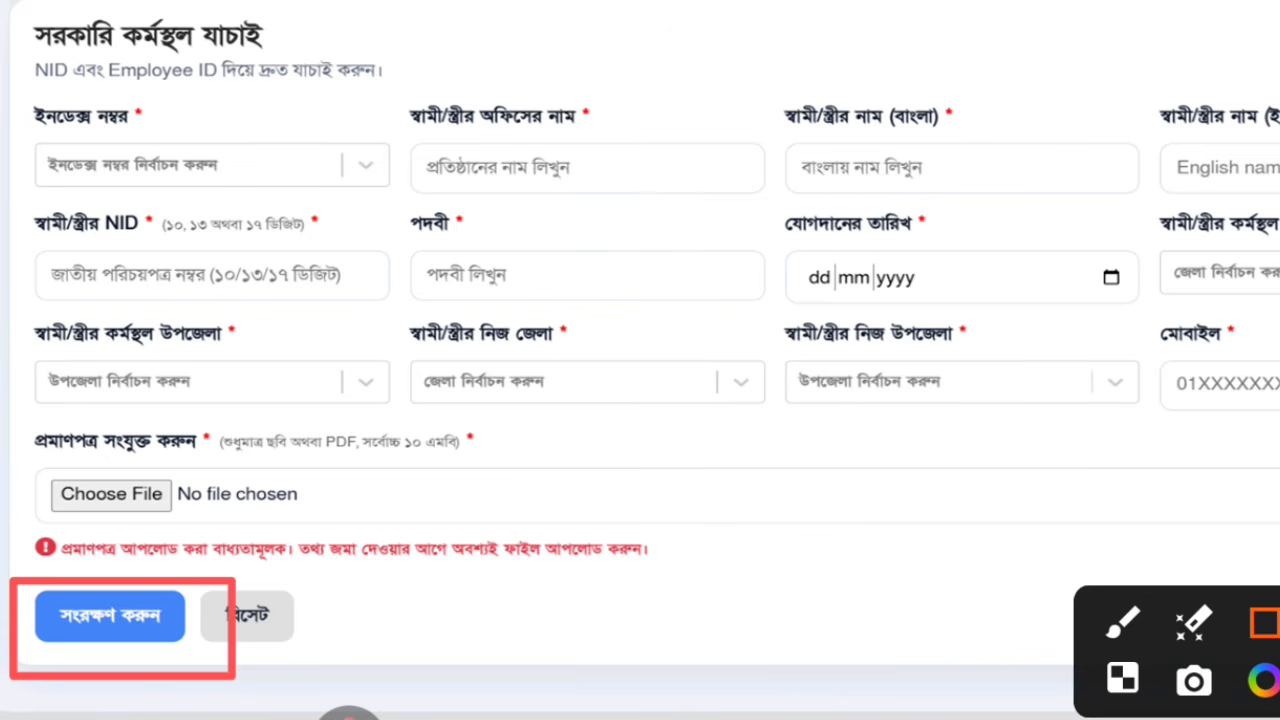
pyautogui.press('Escape')
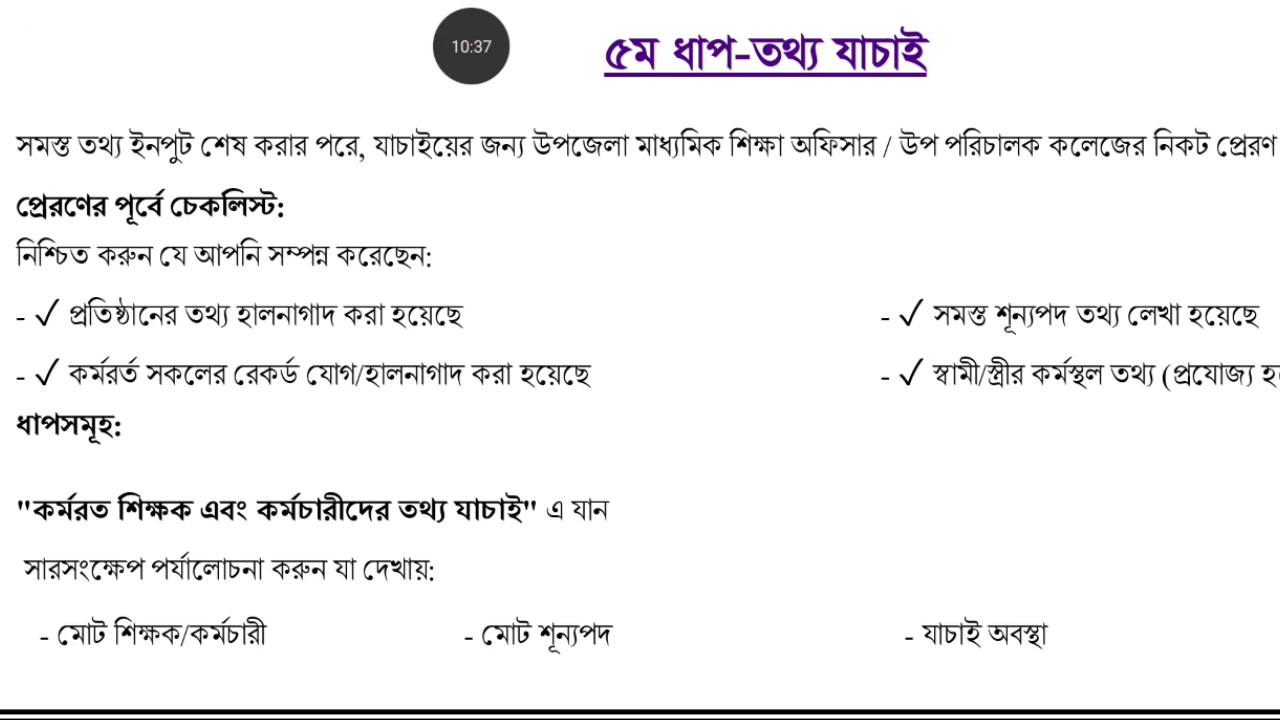
# Open the screen markup tools over the ৫ম ধাপ-তথ্য যাচাই page
pyautogui.click(471, 46)
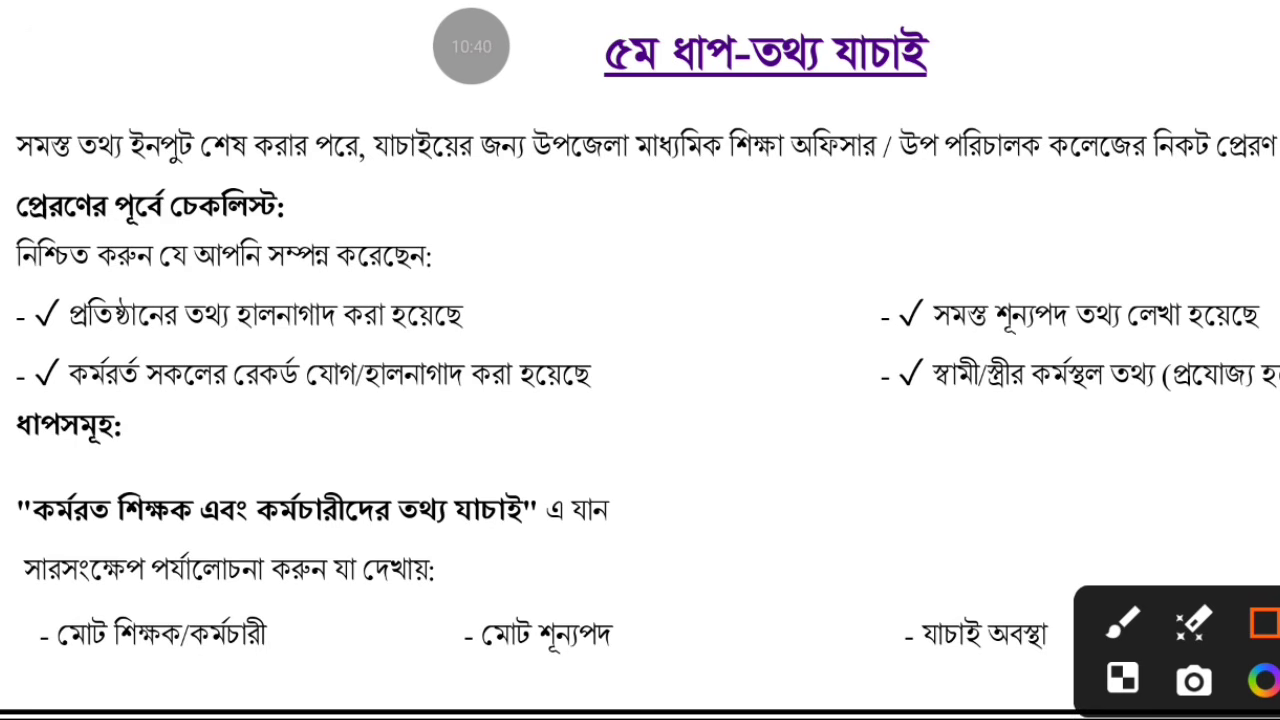